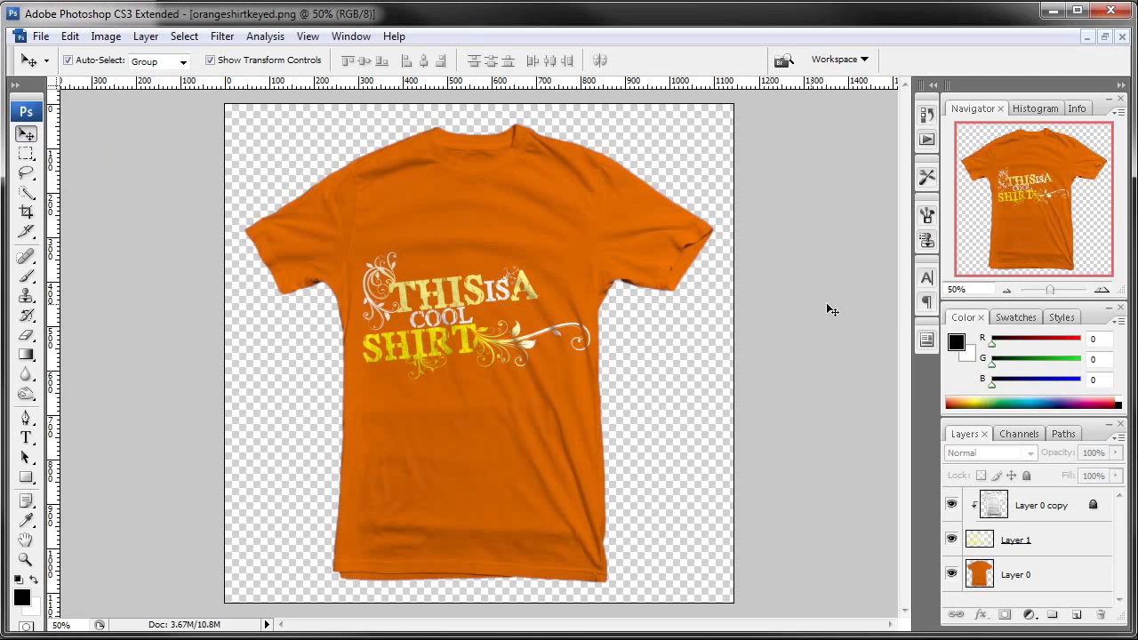
Zoom to 100% and drag Layer 1's graphic slightly left and down, then zoom back out.
key(ctrl+plus)
key(ctrl+plus)
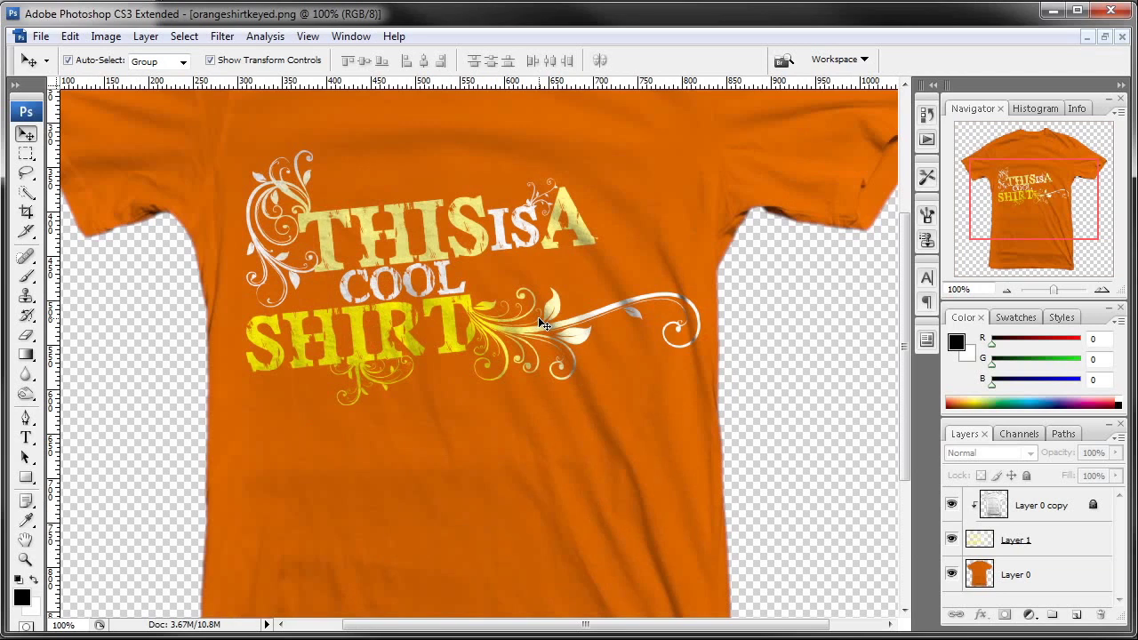
drag(544, 326, 542, 396)
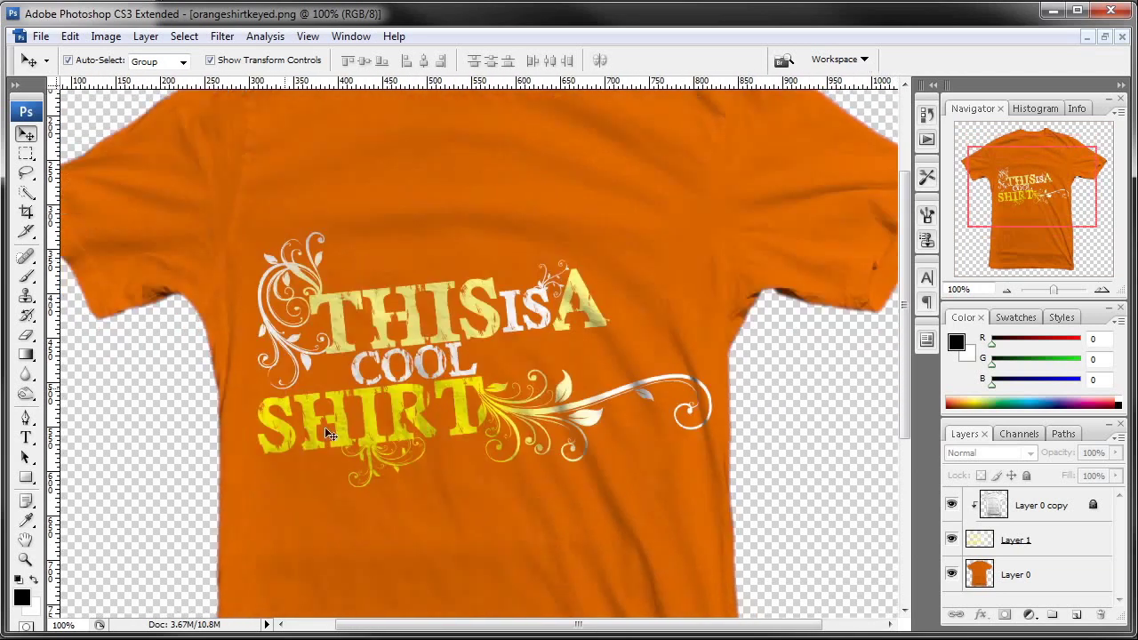
drag(642, 471, 640, 413)
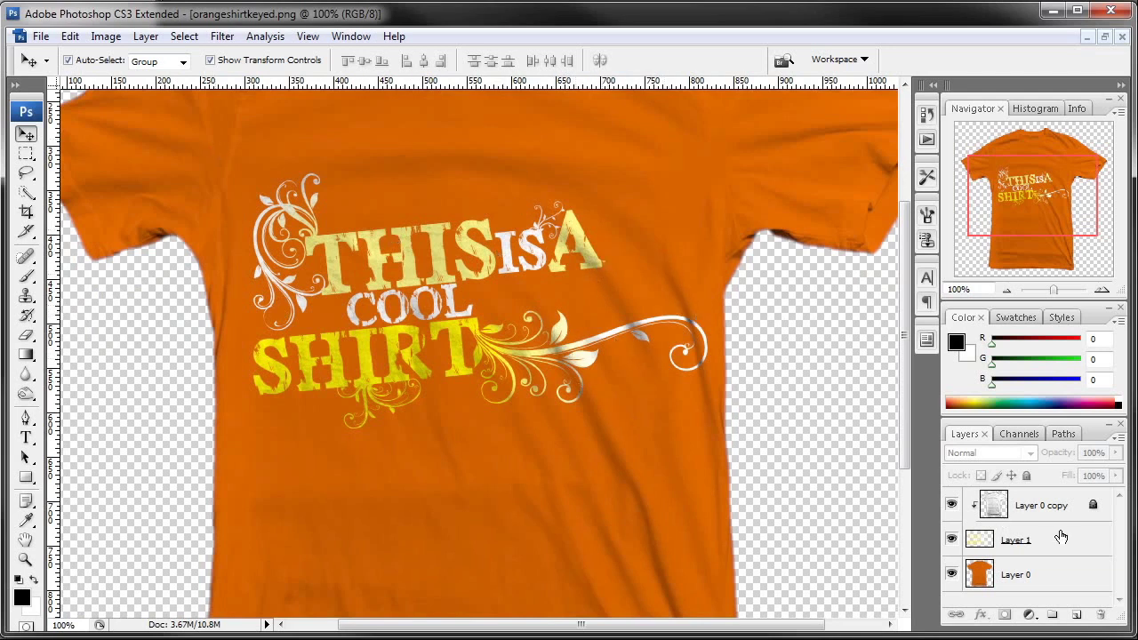
click(990, 546)
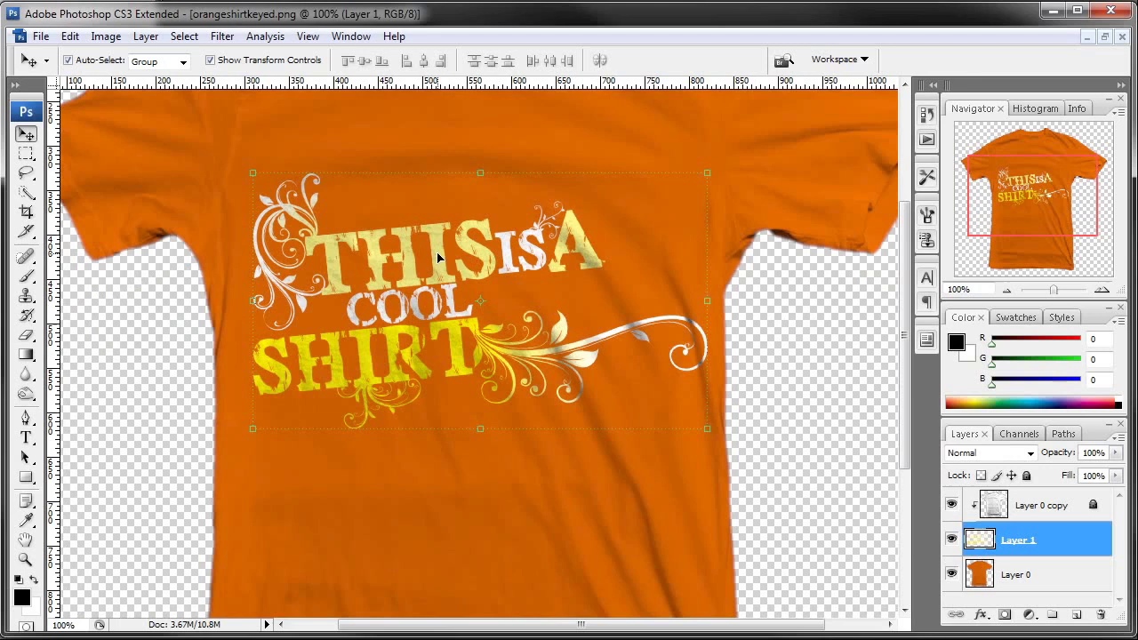
drag(436, 259, 436, 282)
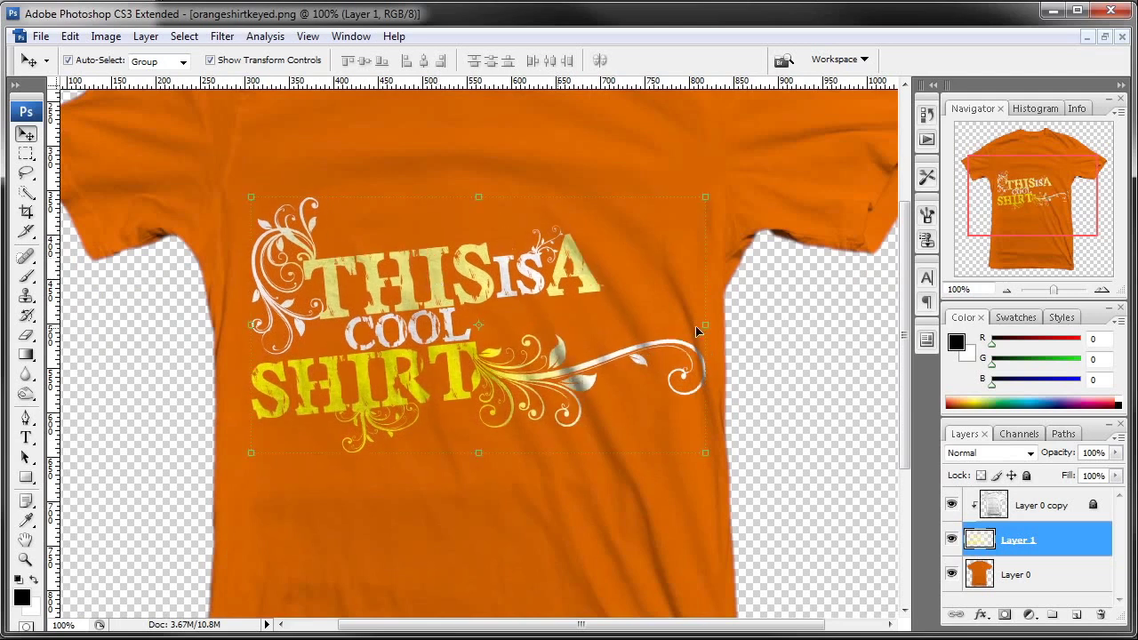
click(1008, 291)
click(1008, 290)
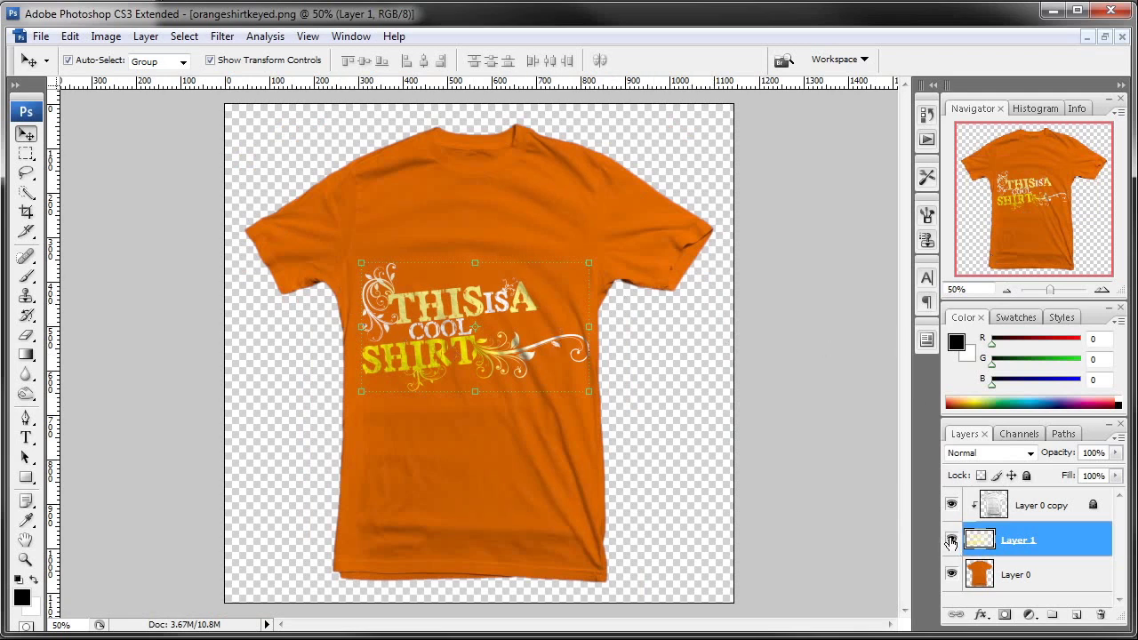
Hide Layer 1 and Layer 0 copy, then test-move the design in shirtdesignkeyed.png and undo it.
drag(952, 540, 953, 513)
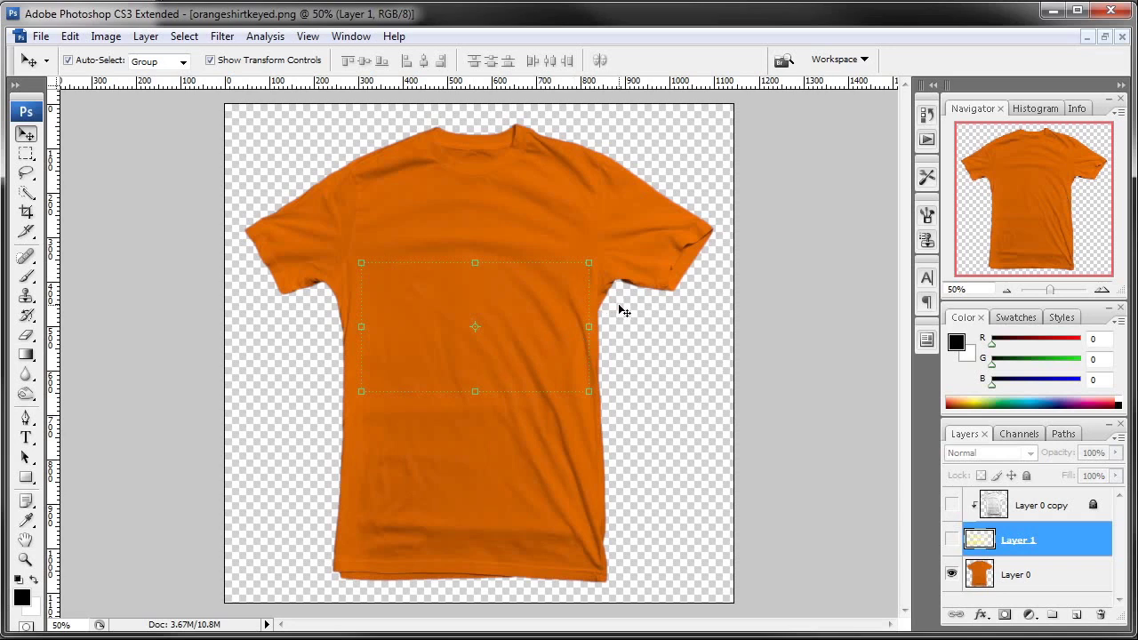
key(ctrl+Tab)
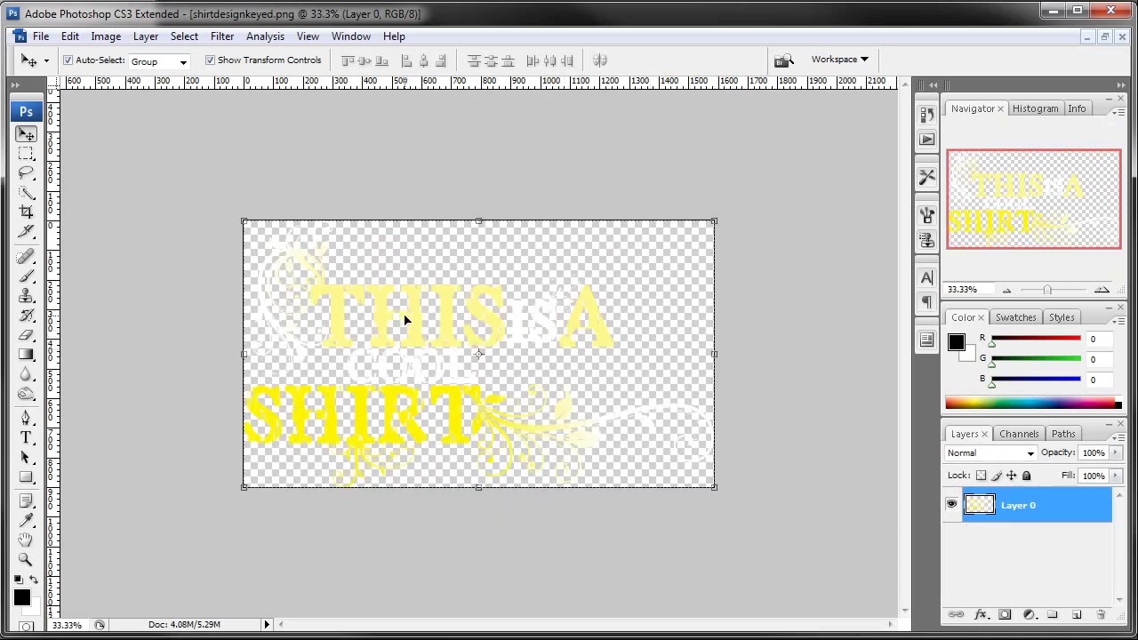
drag(411, 322, 506, 298)
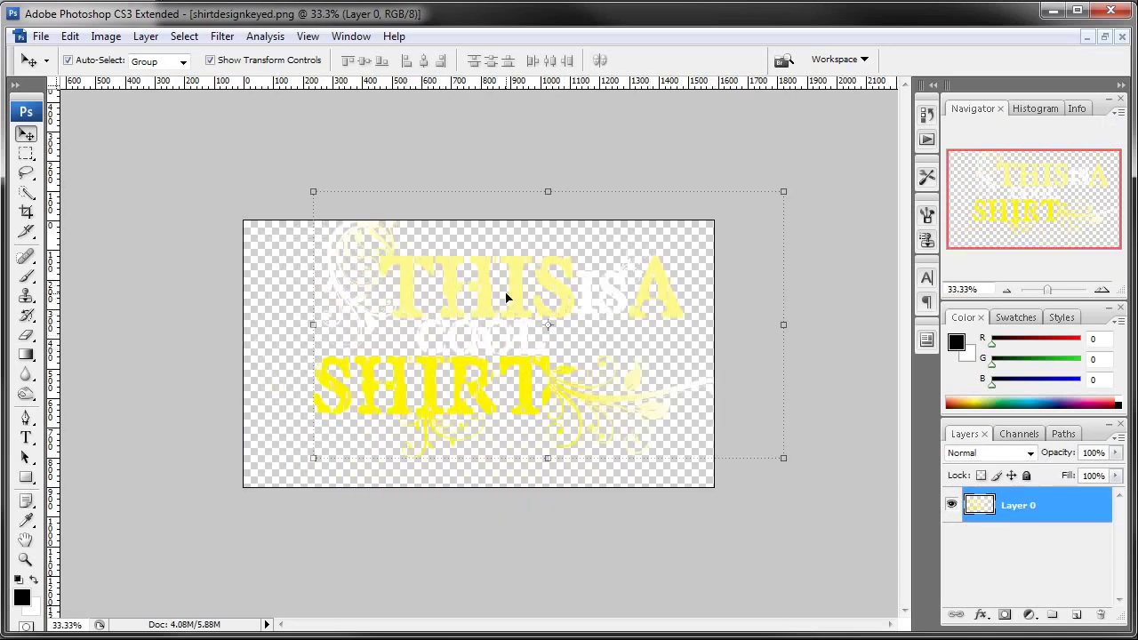
key(ctrl+z)
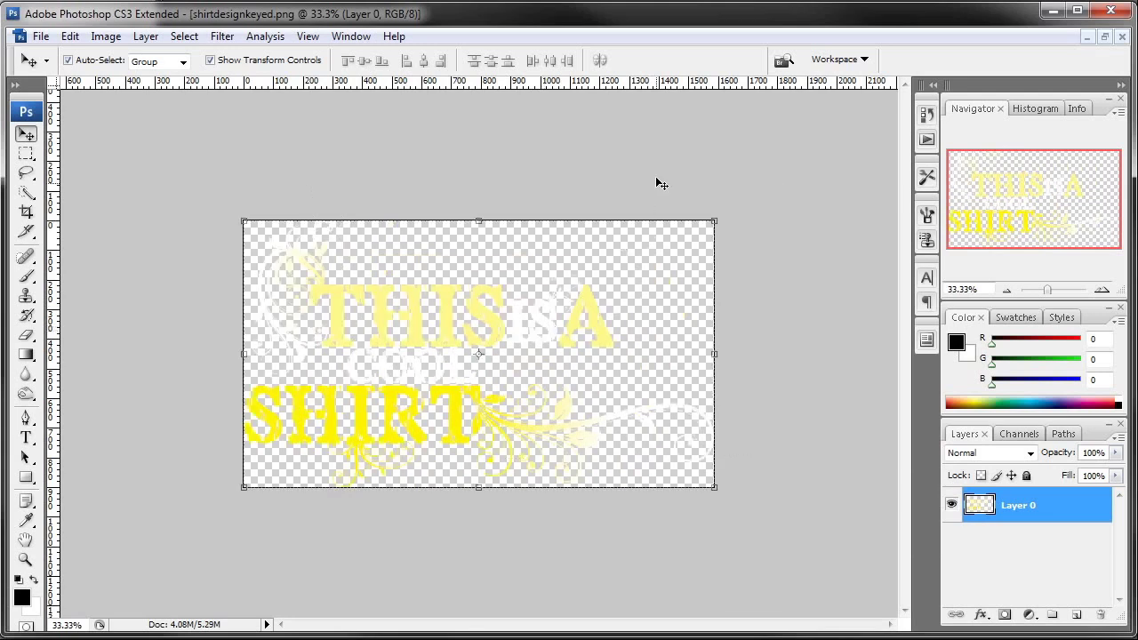
click(654, 180)
Revert orangeshirtkeyed.png to its original opened state from the History panel.
key(ctrl+Tab)
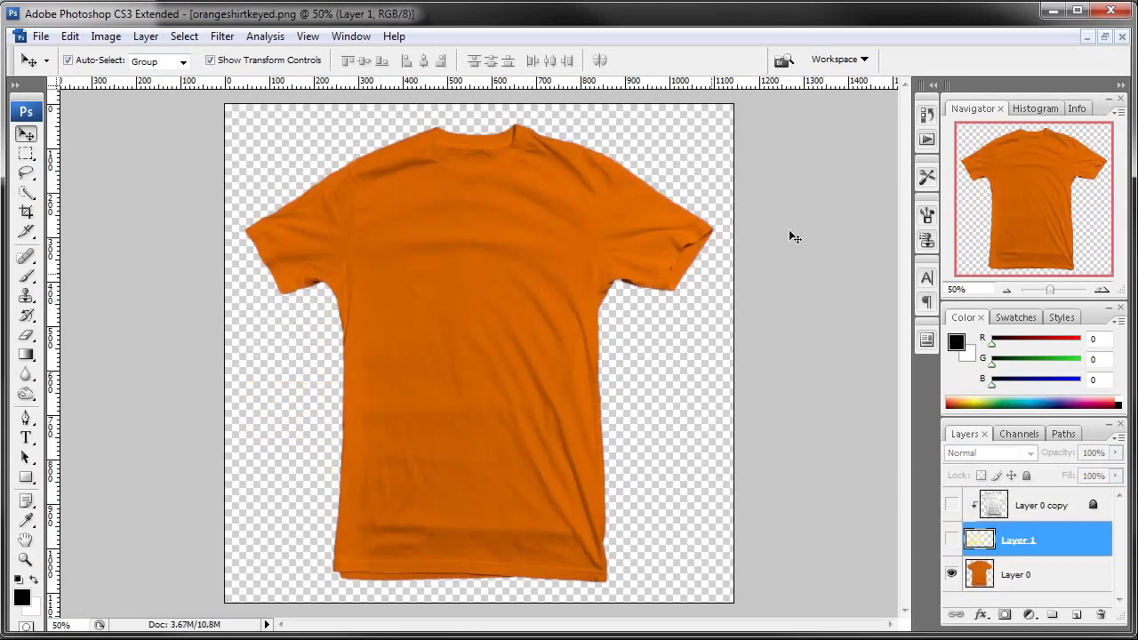
click(928, 115)
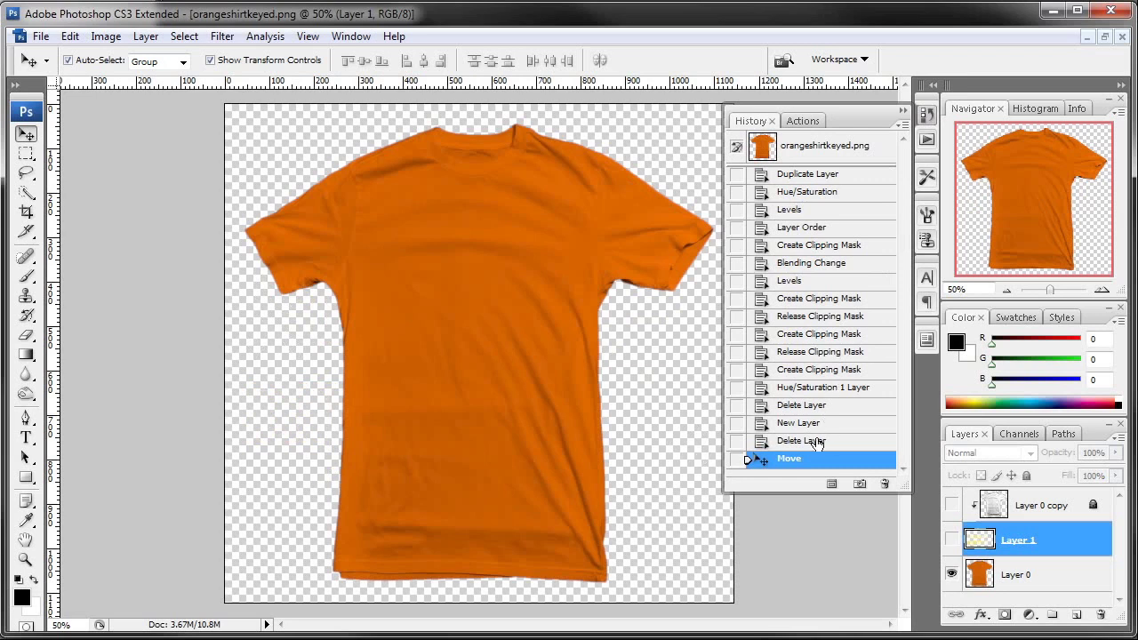
click(774, 147)
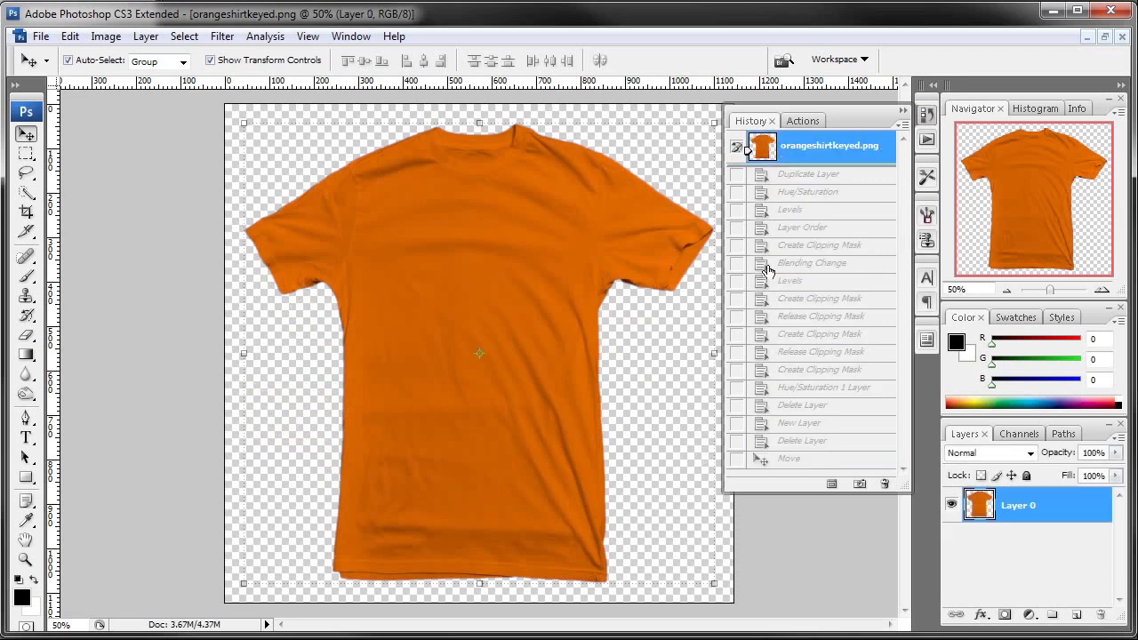
click(927, 115)
click(849, 258)
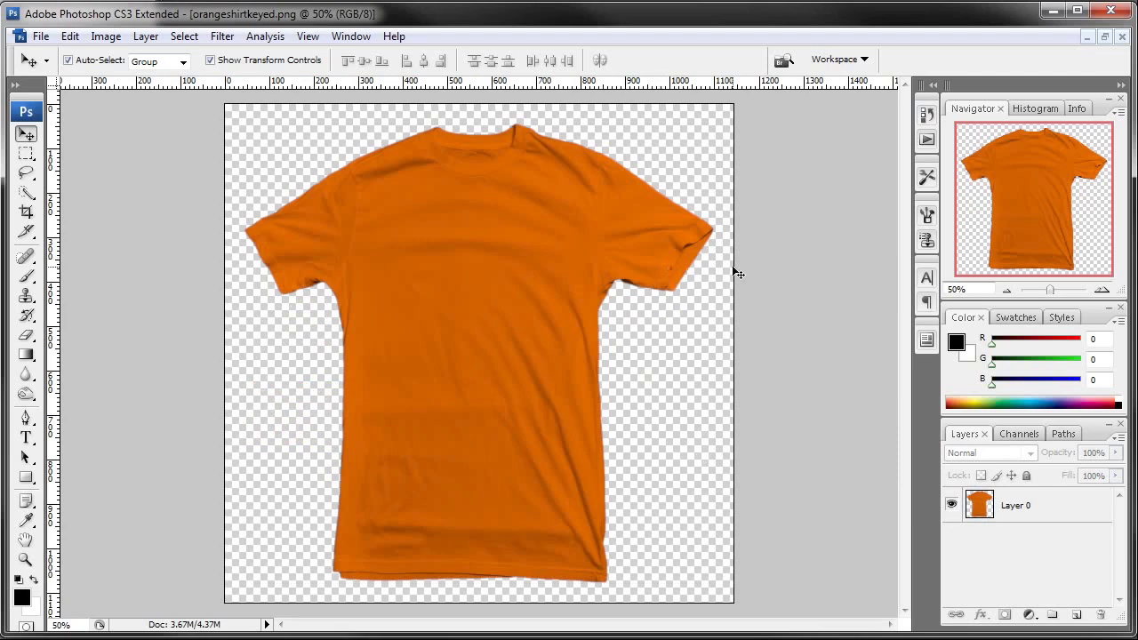
key(ctrl+Tab)
key(ctrl+Tab)
key(ctrl+Tab)
Tile the windows, drag the design into orangeshirtkeyed.png as a new layer, and maximize it.
click(1103, 37)
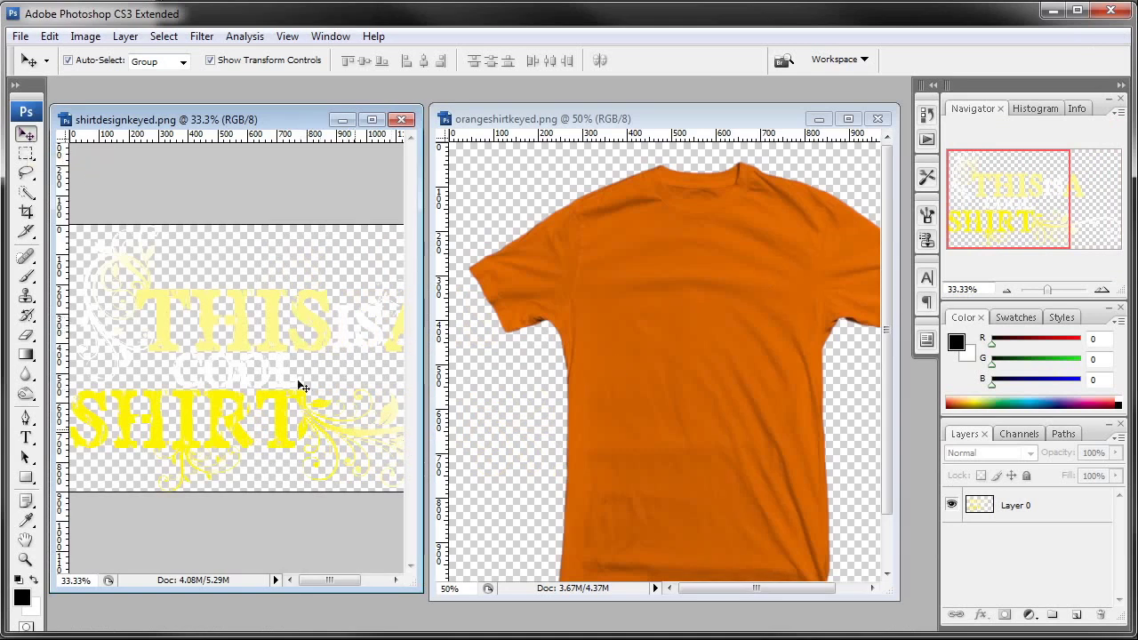
drag(239, 325, 637, 329)
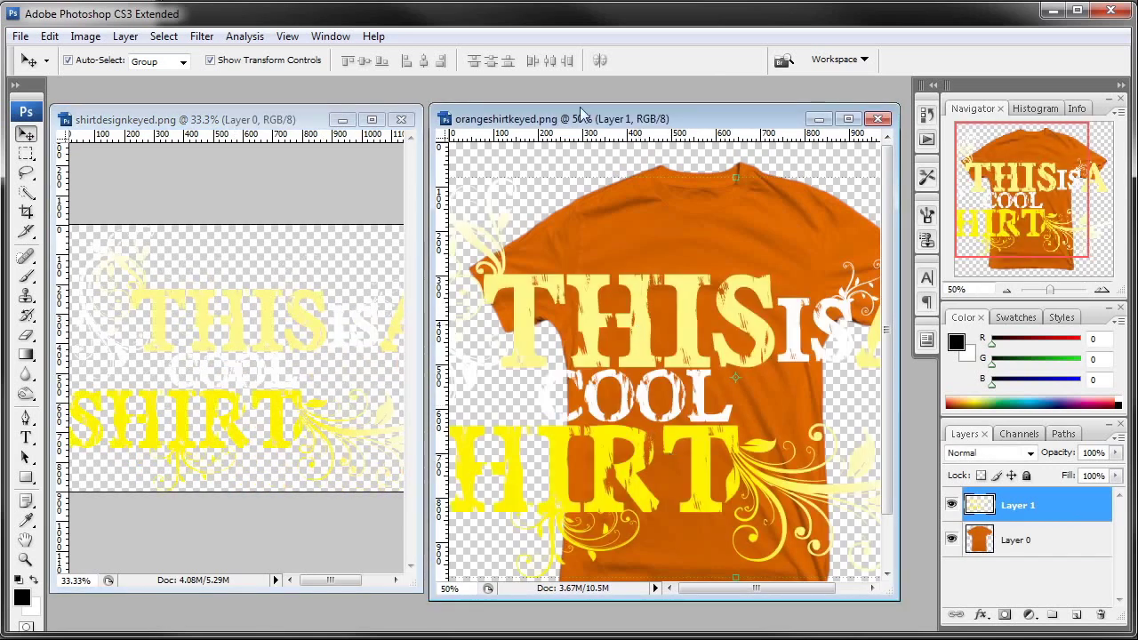
double_click(679, 115)
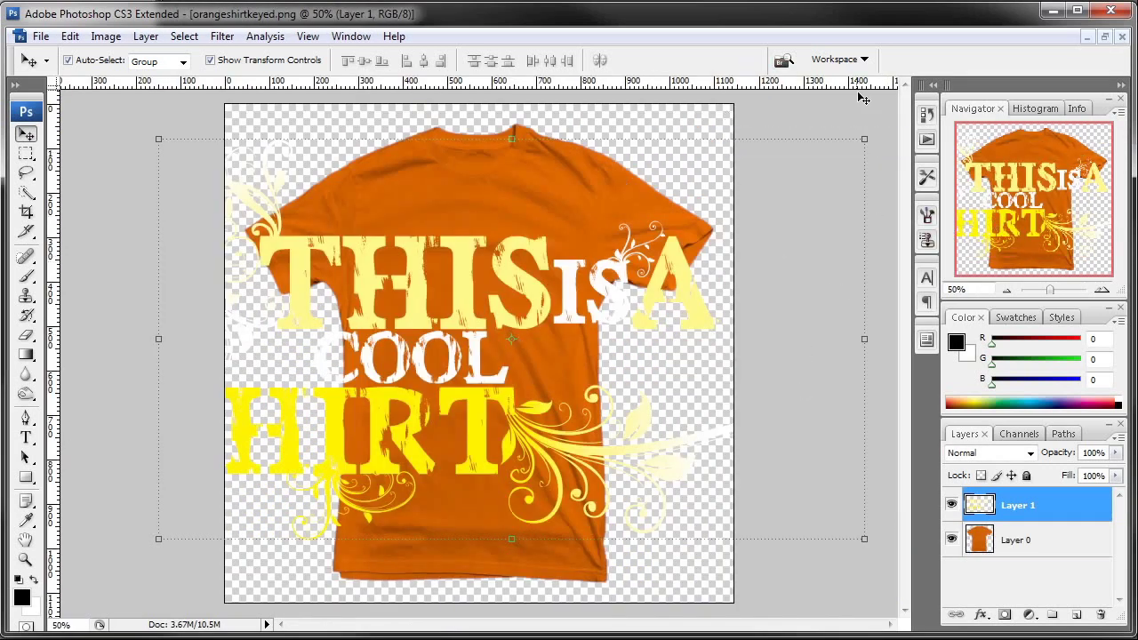
Transform the design to about 30.7% scale, rotate it -6.8°, and place it on the chest.
click(864, 139)
drag(864, 139, 660, 297)
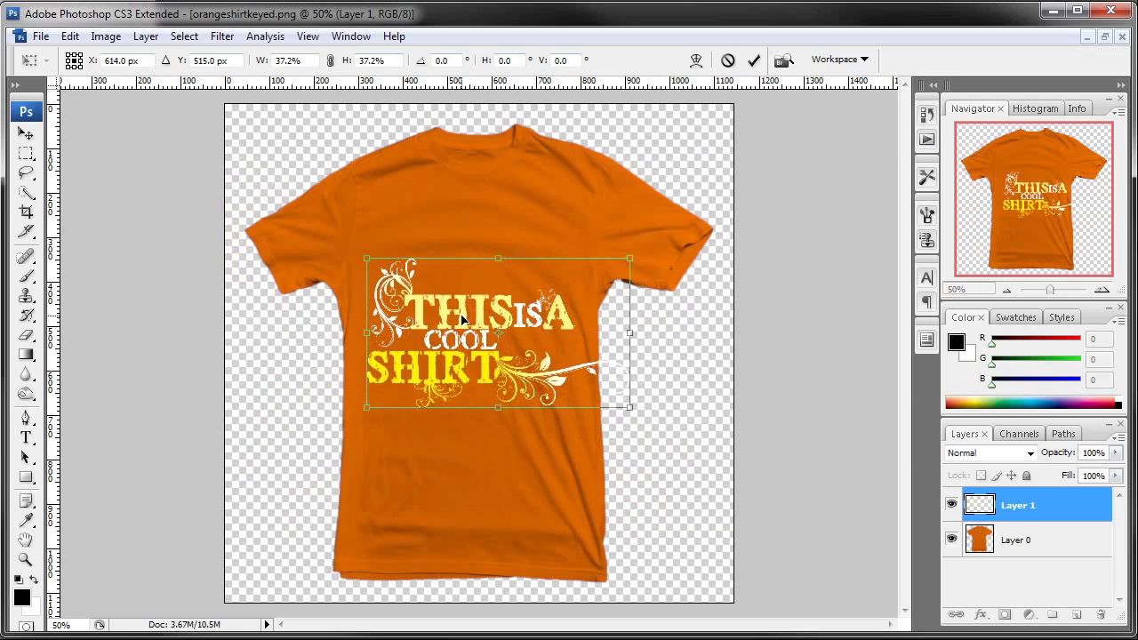
drag(473, 322, 460, 316)
drag(655, 259, 594, 264)
drag(474, 329, 466, 300)
drag(590, 236, 574, 249)
drag(476, 299, 467, 306)
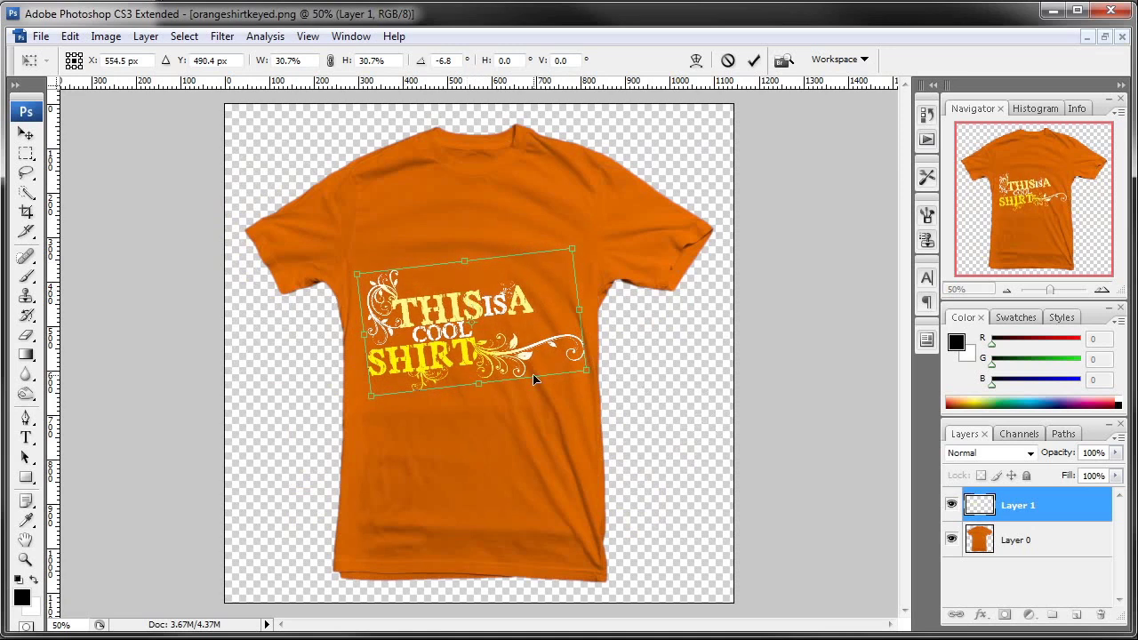
key(Return)
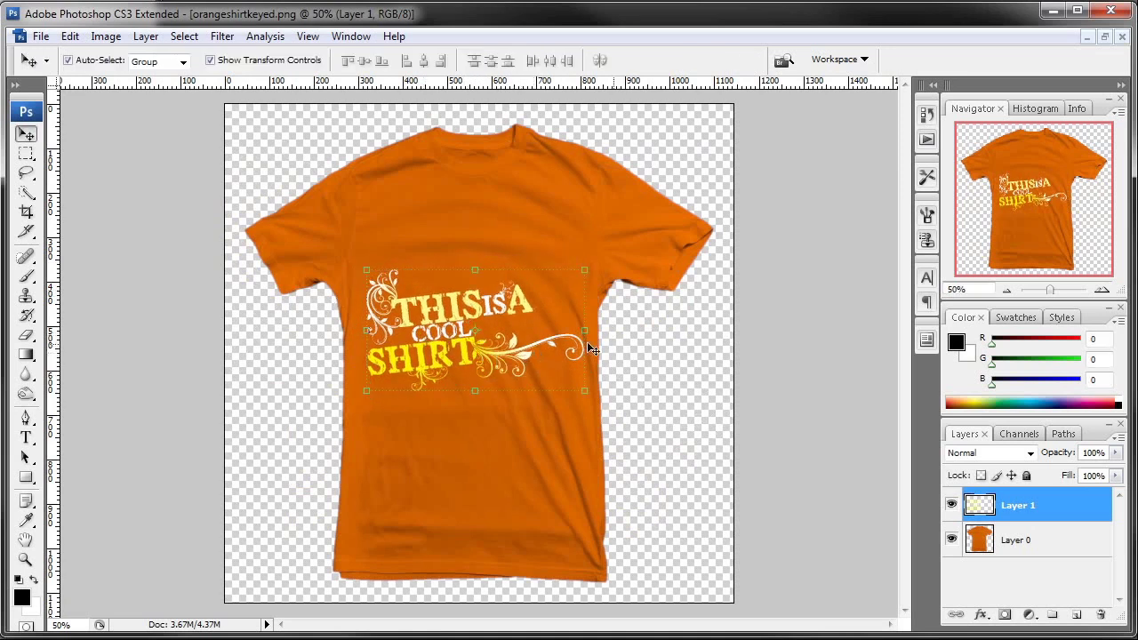
At 100% zoom, toggle layer visibility, leaving Layer 1 hidden and Layer 0 selected.
key(ctrl+plus)
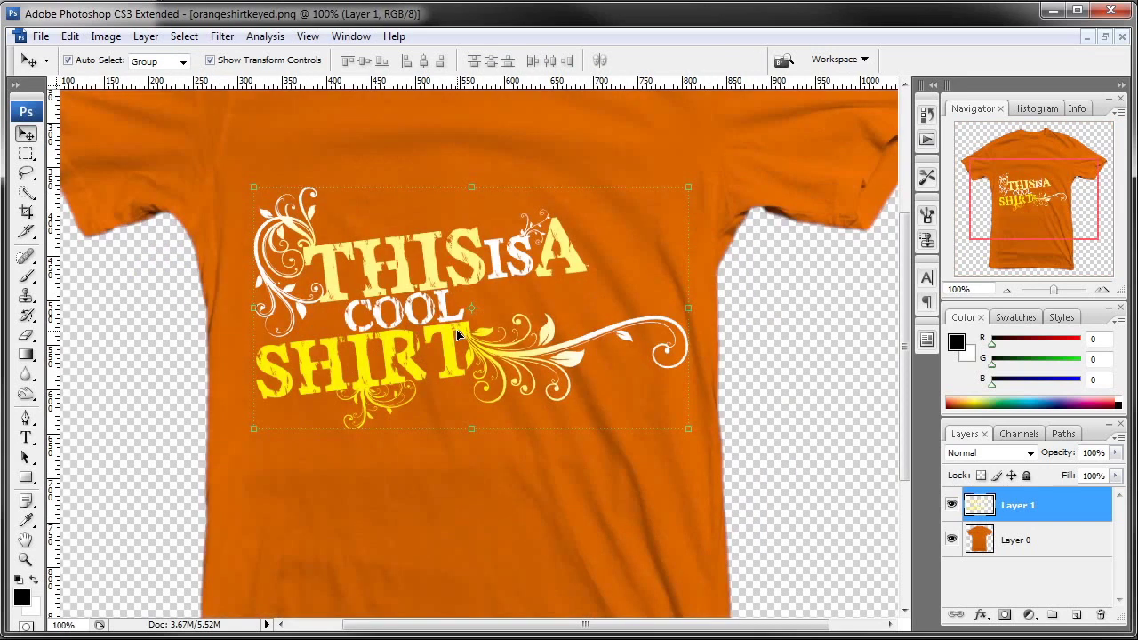
drag(605, 388, 604, 353)
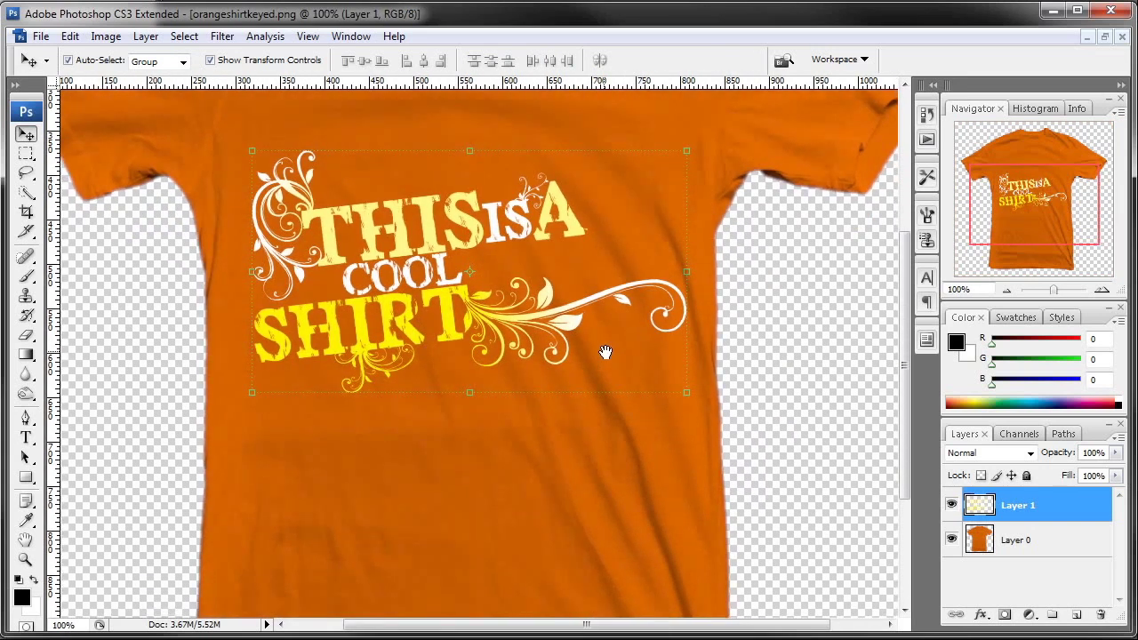
alt+click(951, 505)
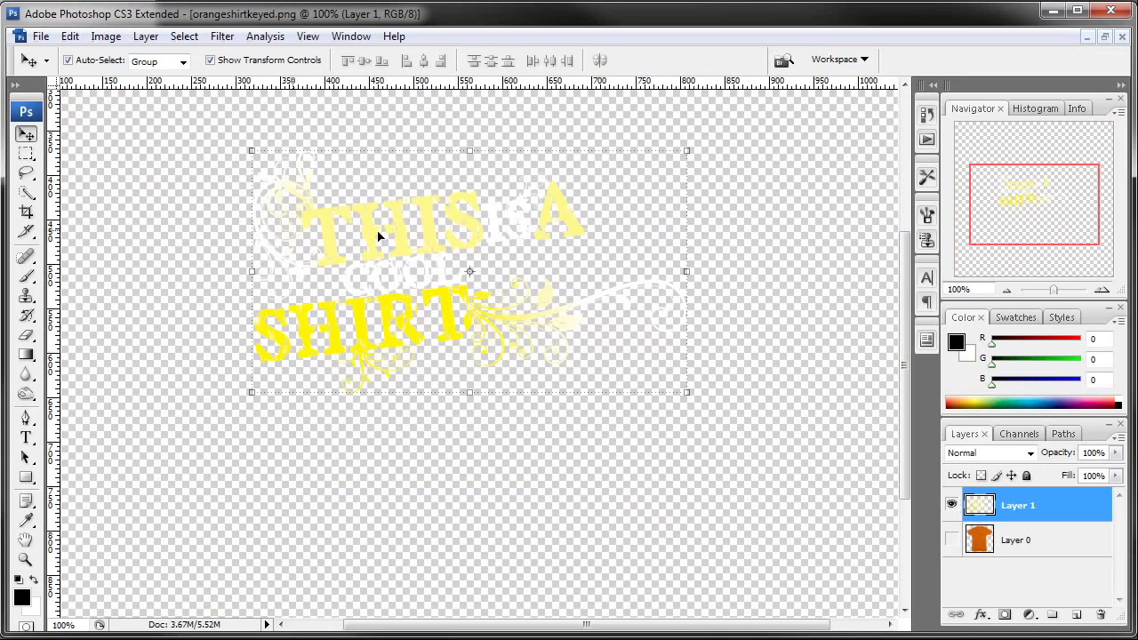
alt+click(952, 505)
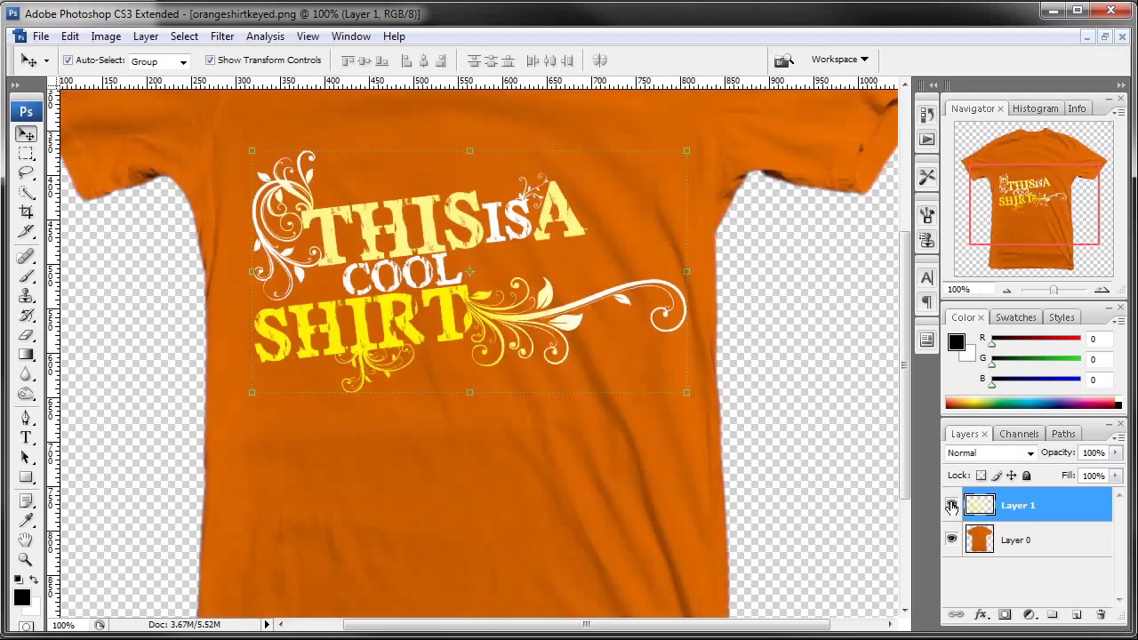
click(953, 505)
click(953, 505)
click(952, 506)
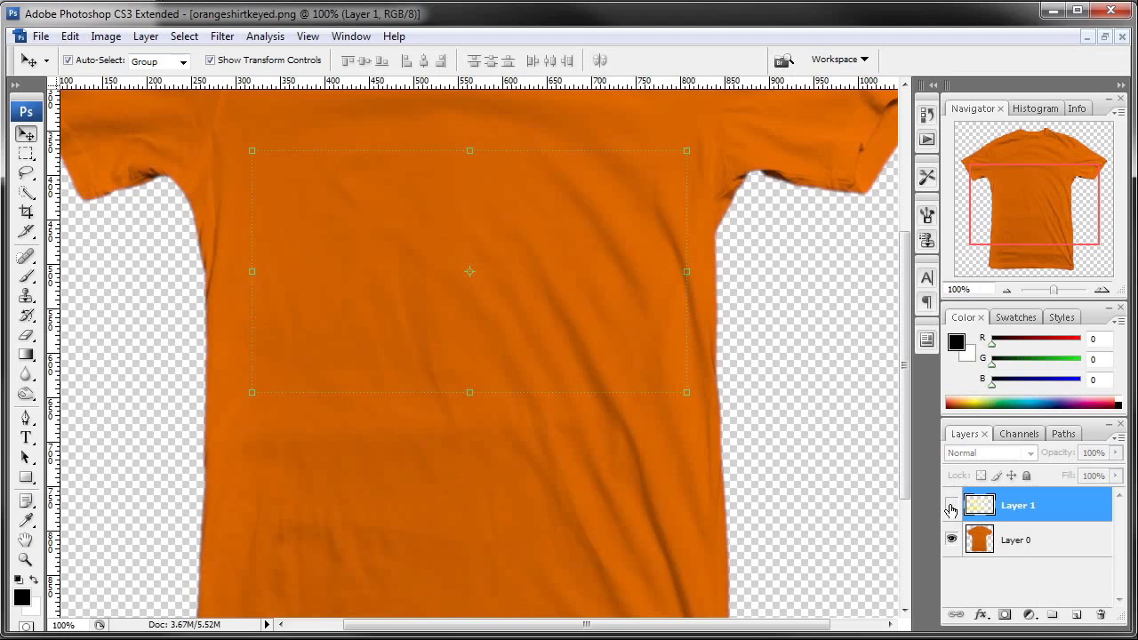
click(978, 537)
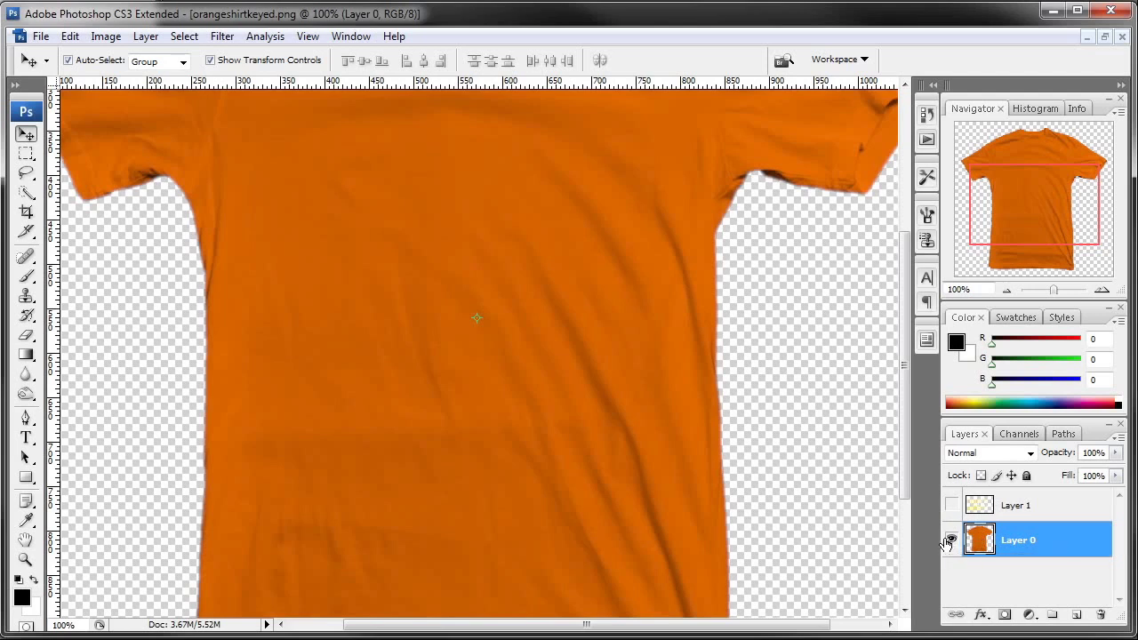
Duplicate the shirt layer as Layer 0 copy with Ctrl+J.
key(ctrl+j)
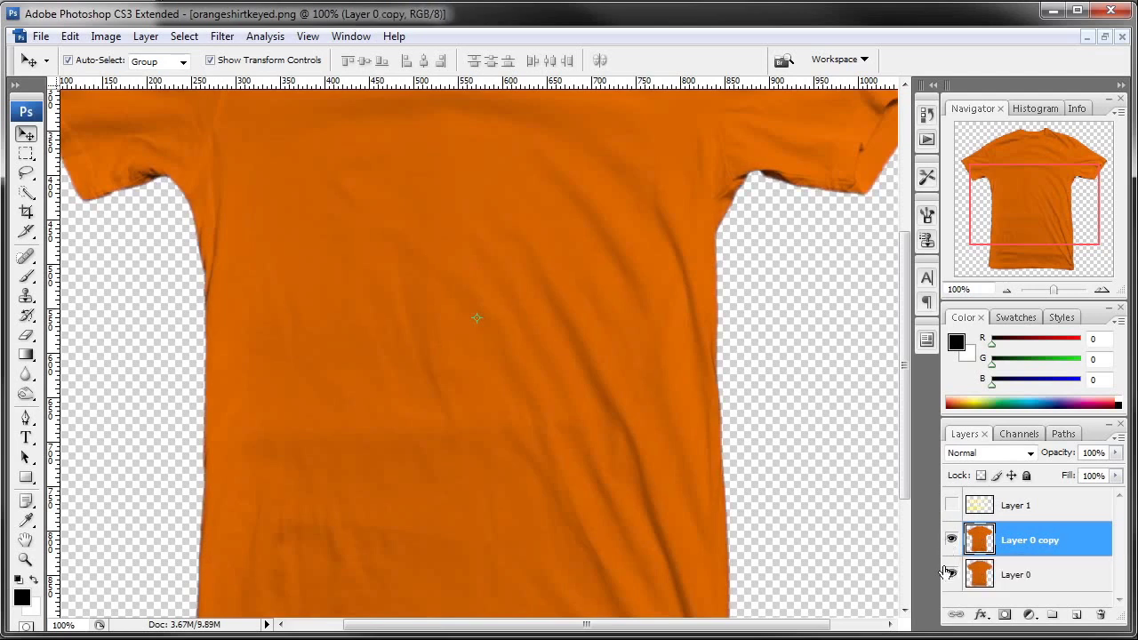
click(951, 576)
click(951, 575)
drag(999, 216, 998, 187)
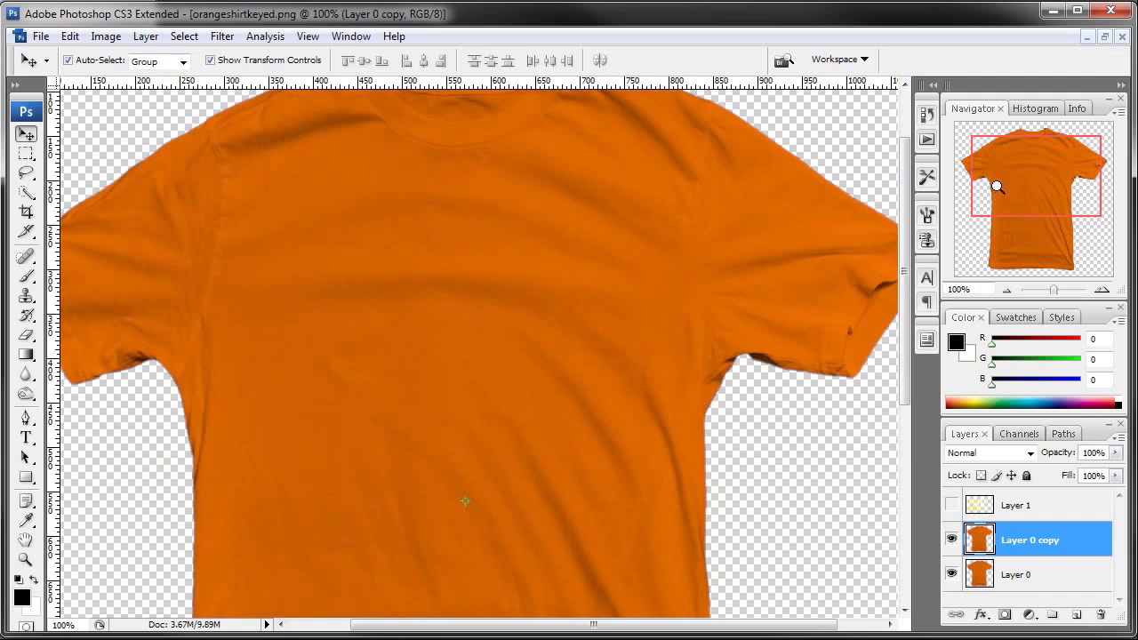
Desaturate Layer 0 copy to gray and bring up the Levels dialog for it.
key(ctrl+shift+u)
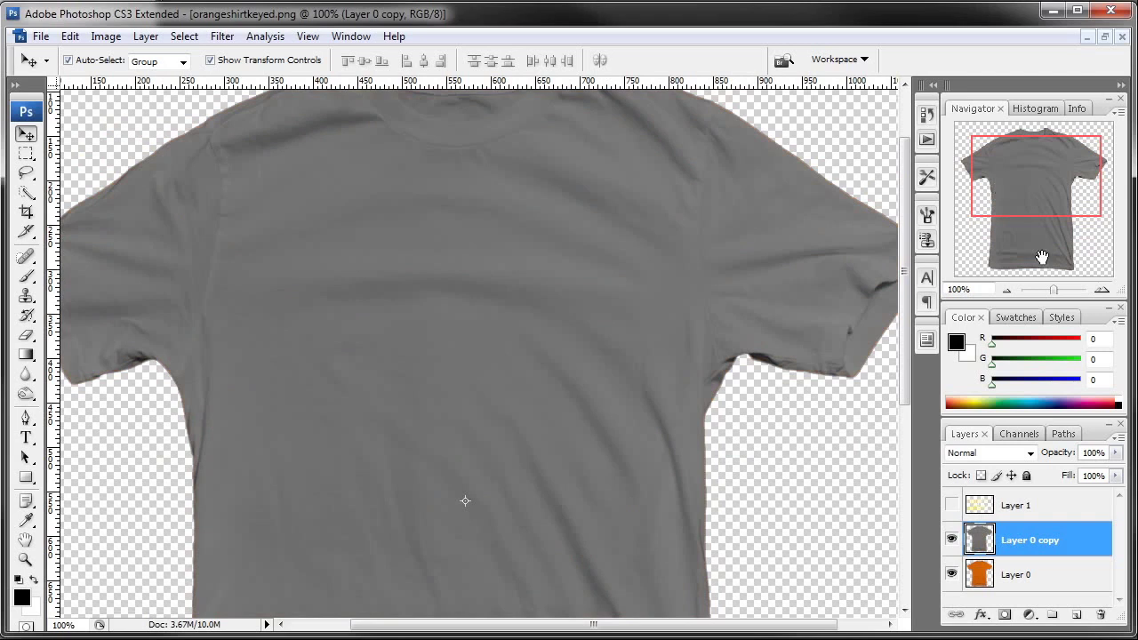
mouse_move(1064, 155)
mouse_down()
mouse_move(1059, 147)
mouse_move(1061, 159)
mouse_up()
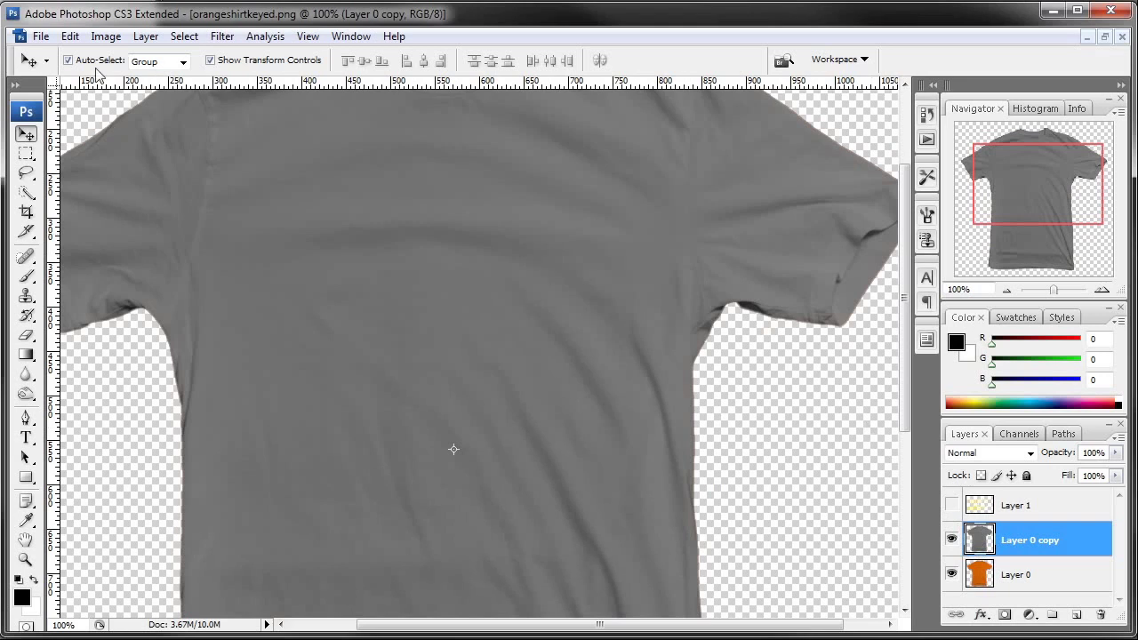
click(100, 39)
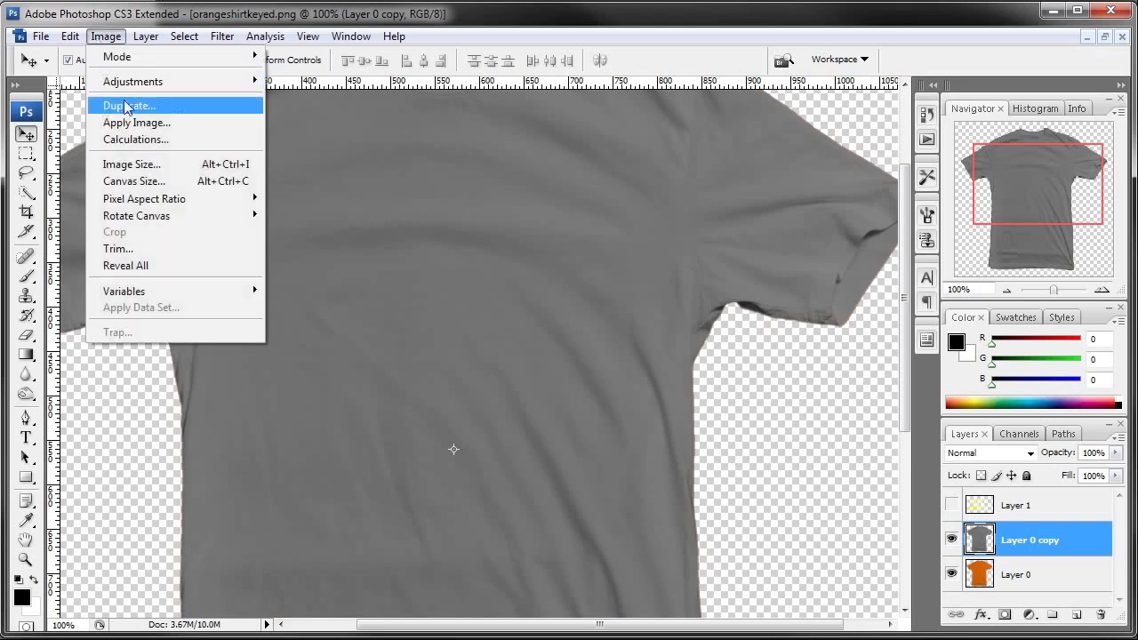
click(110, 39)
key(ctrl+l)
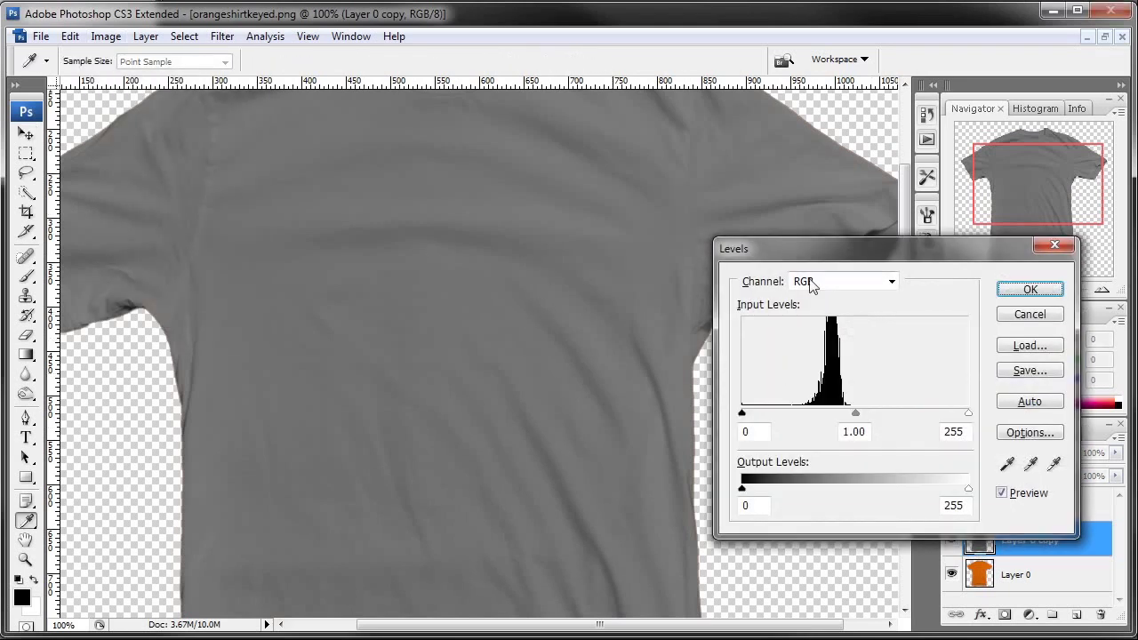
Set the shirt copy's Levels inputs to 51 black and 107 white.
mouse_move(842, 245)
mouse_down()
mouse_move(738, 197)
mouse_move(783, 180)
mouse_move(863, 238)
mouse_up()
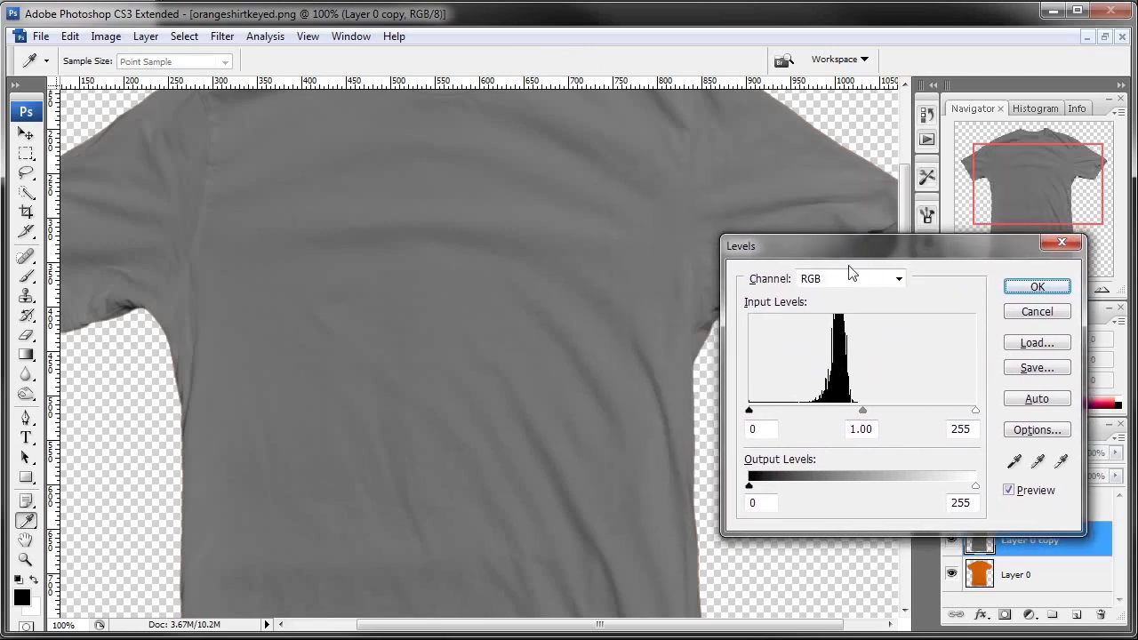
drag(979, 418, 849, 416)
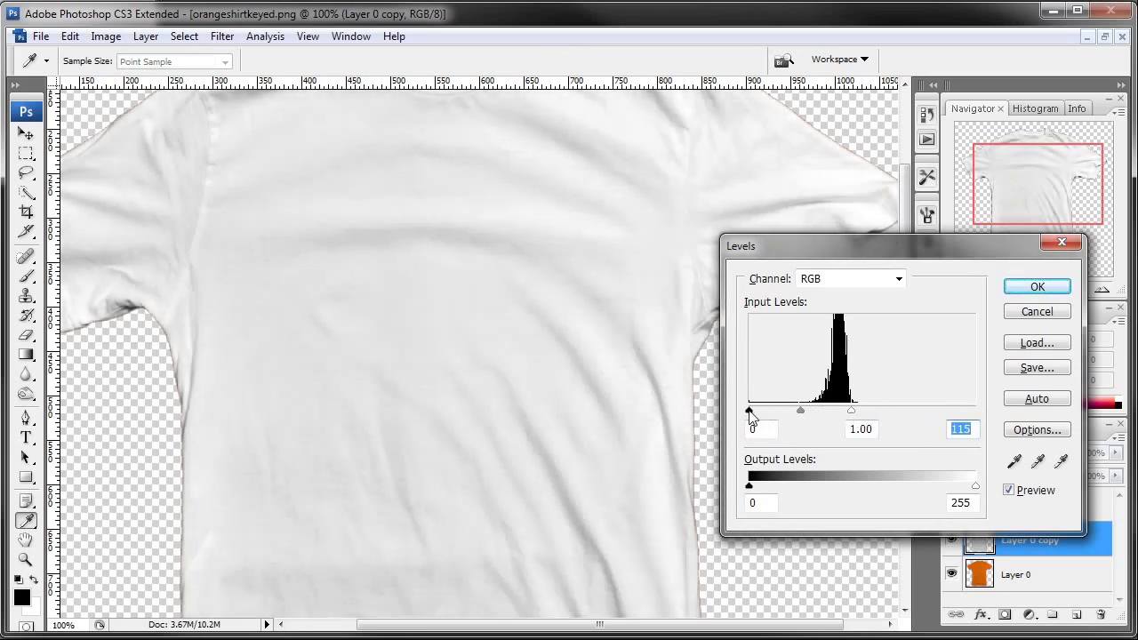
drag(754, 416, 845, 418)
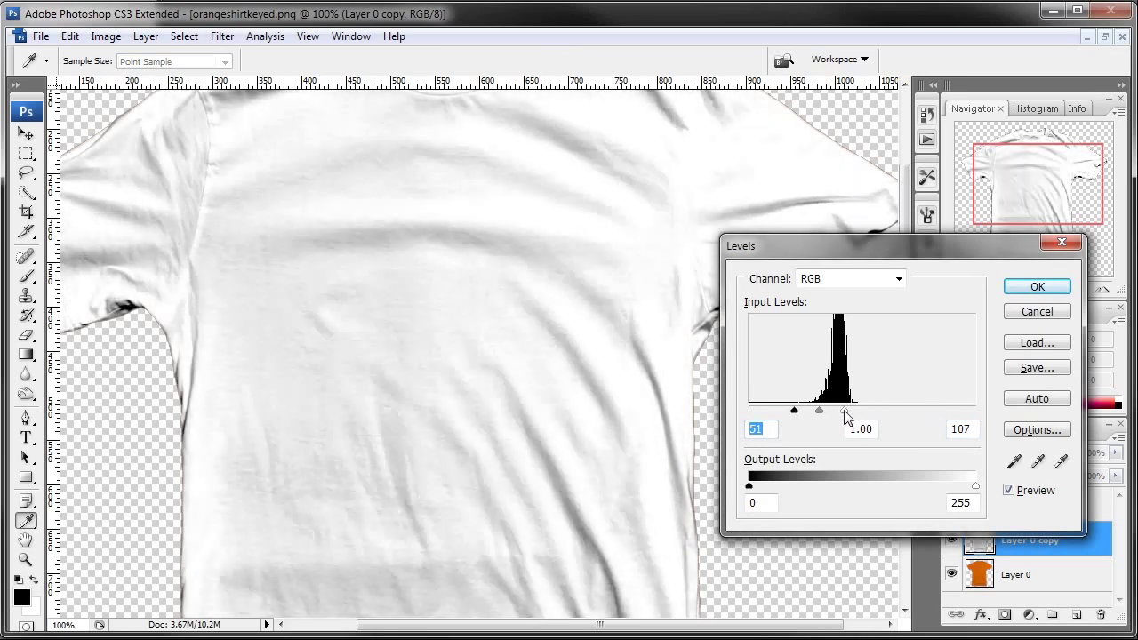
click(846, 417)
Confirm Levels and move Layer 0 copy above Layer 1 in the layer stack.
click(1021, 287)
key(v)
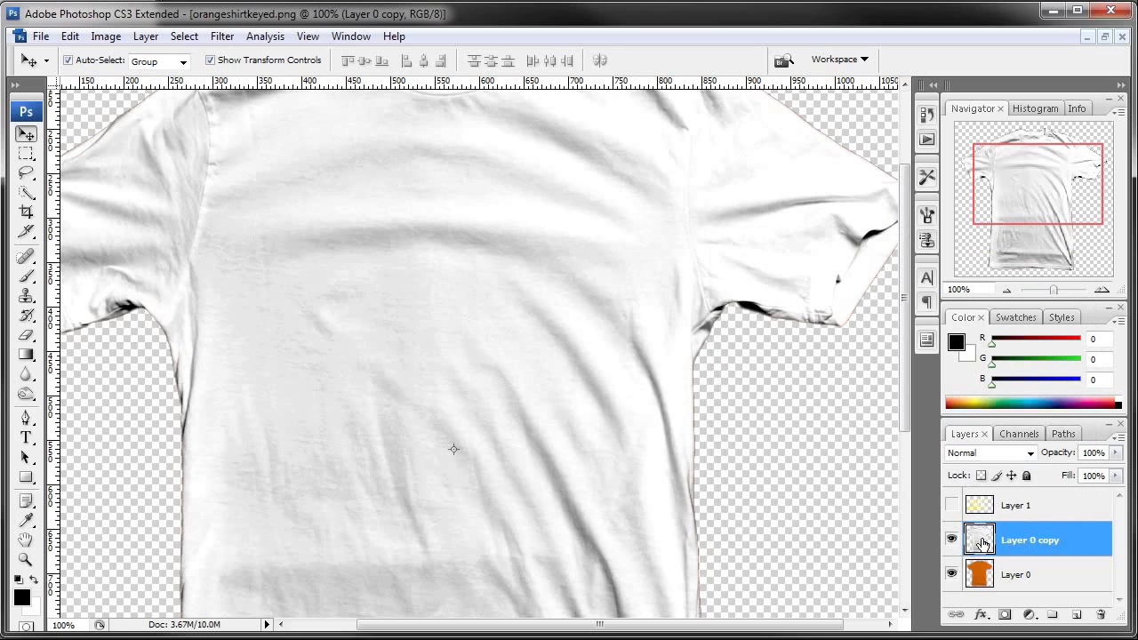
drag(982, 543, 984, 508)
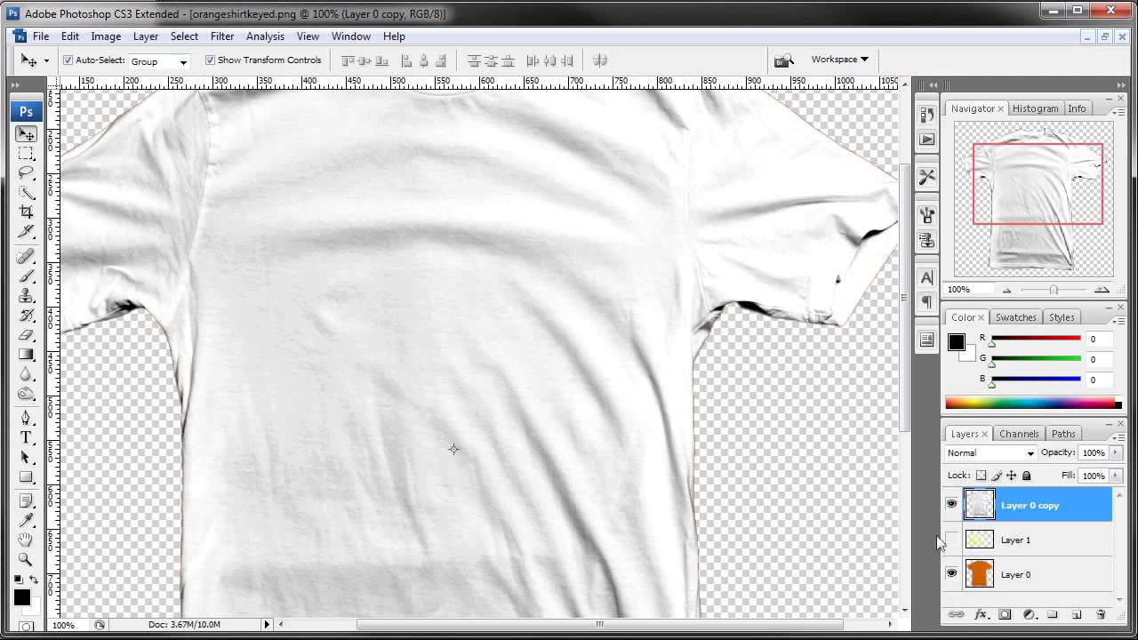
click(952, 506)
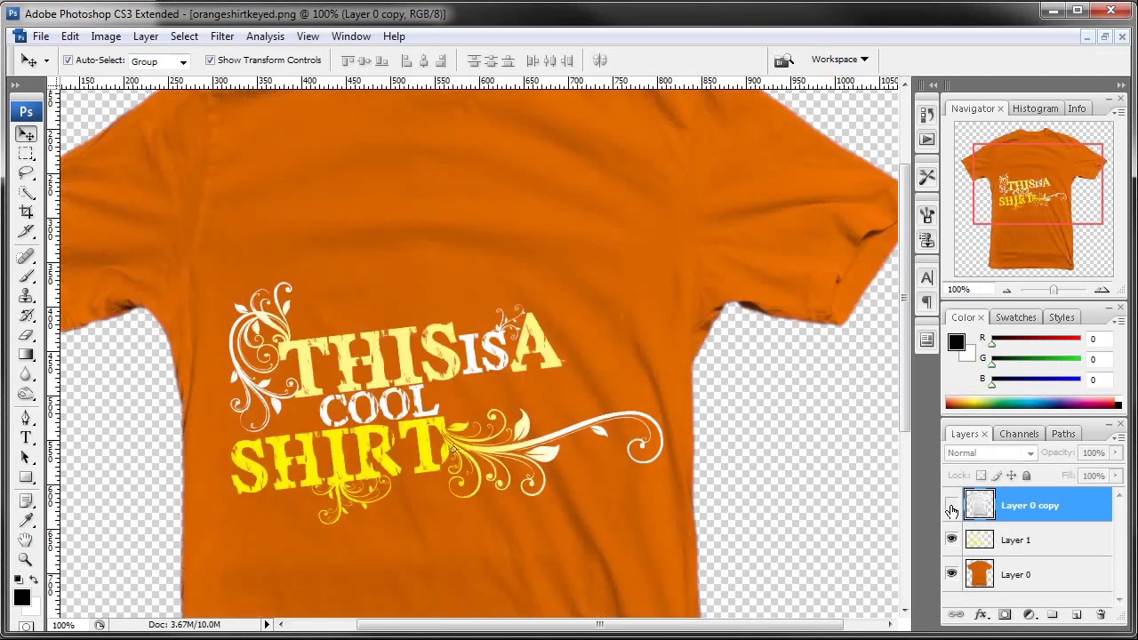
click(951, 505)
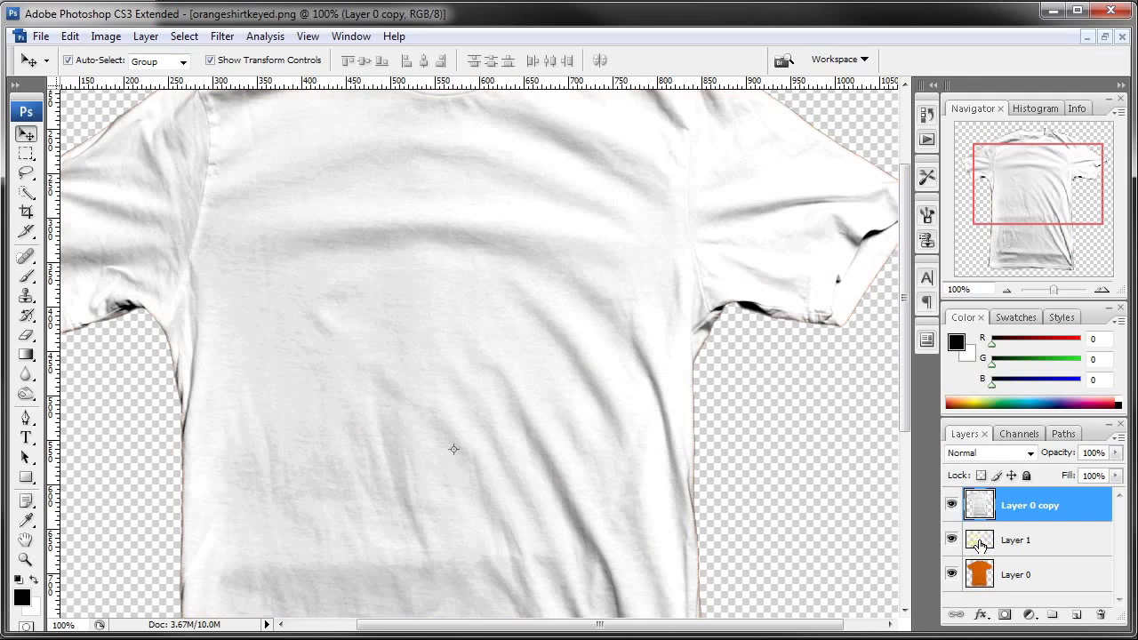
Set Layer 0 copy's blend mode to Multiply and toggle it to compare the folds.
click(993, 455)
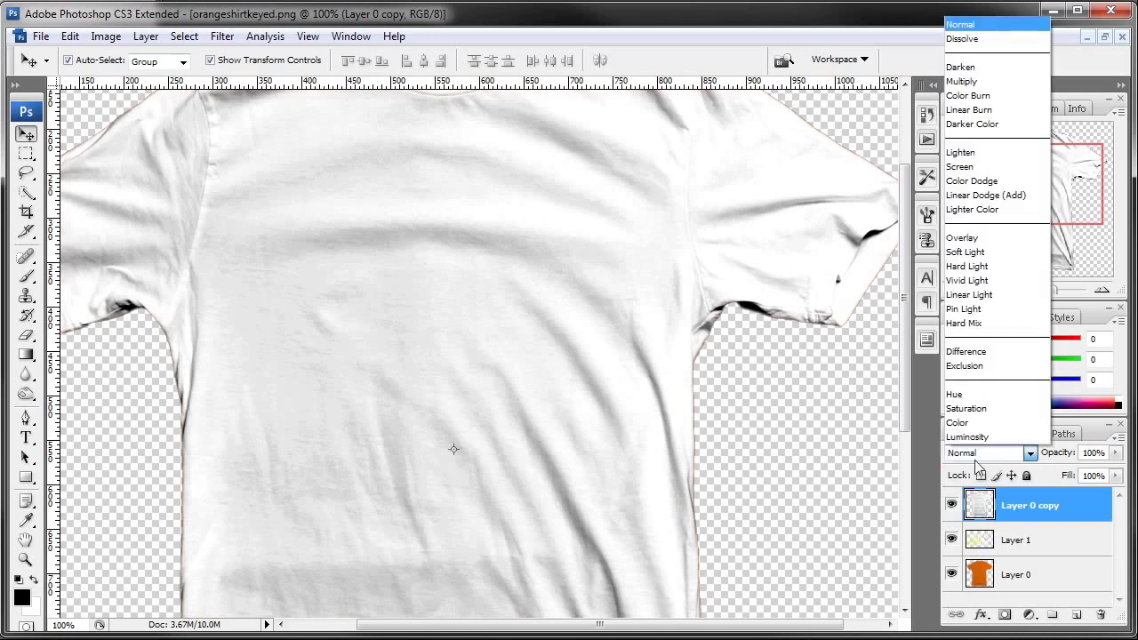
click(984, 85)
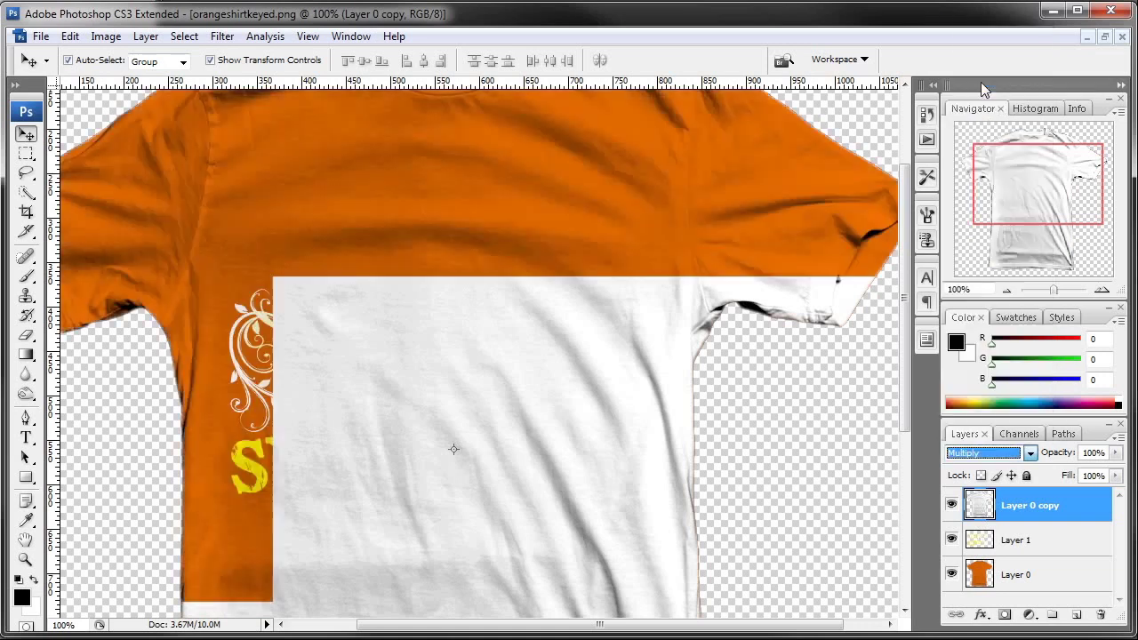
click(951, 505)
click(951, 505)
click(952, 505)
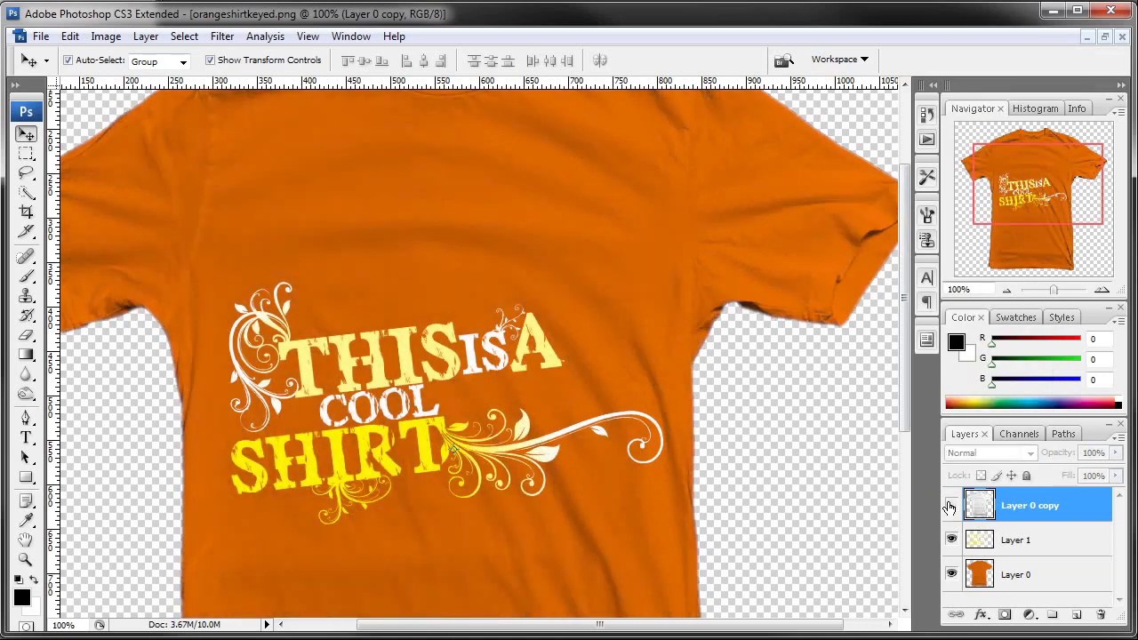
click(952, 505)
click(951, 505)
click(952, 505)
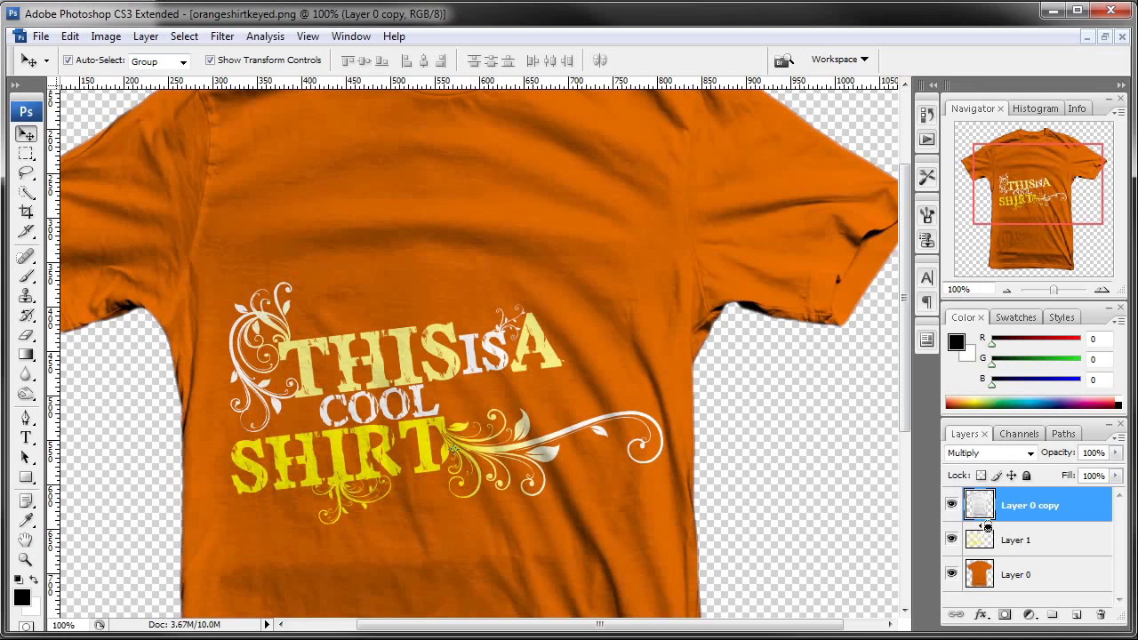
Clip Layer 0 copy to Layer 1 as a clipping mask and lock it completely.
alt+click(987, 527)
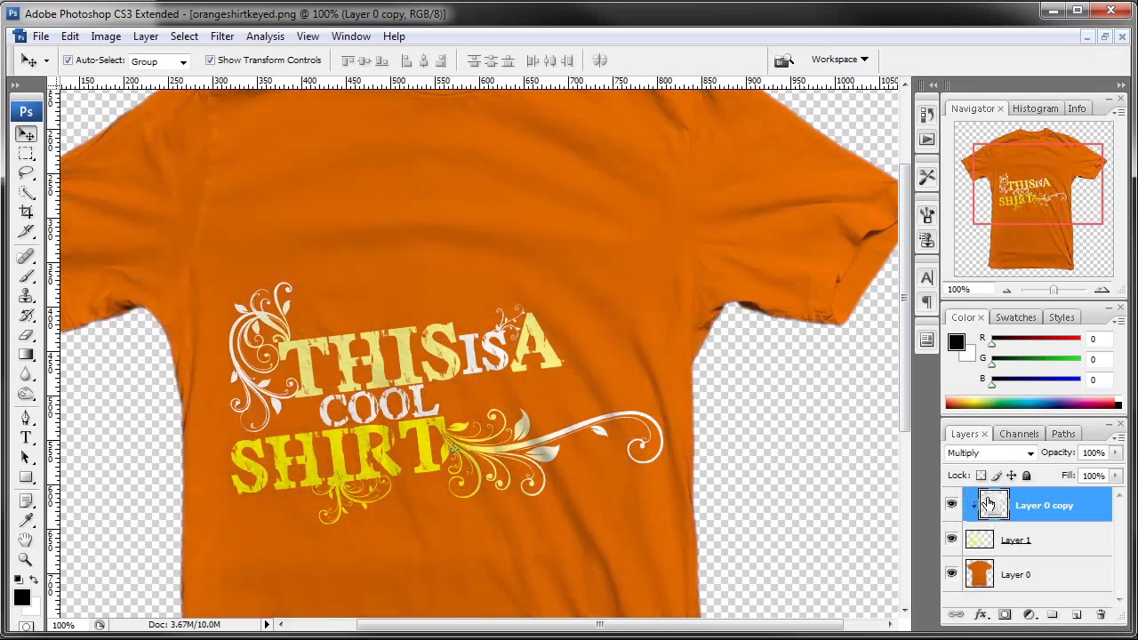
click(979, 545)
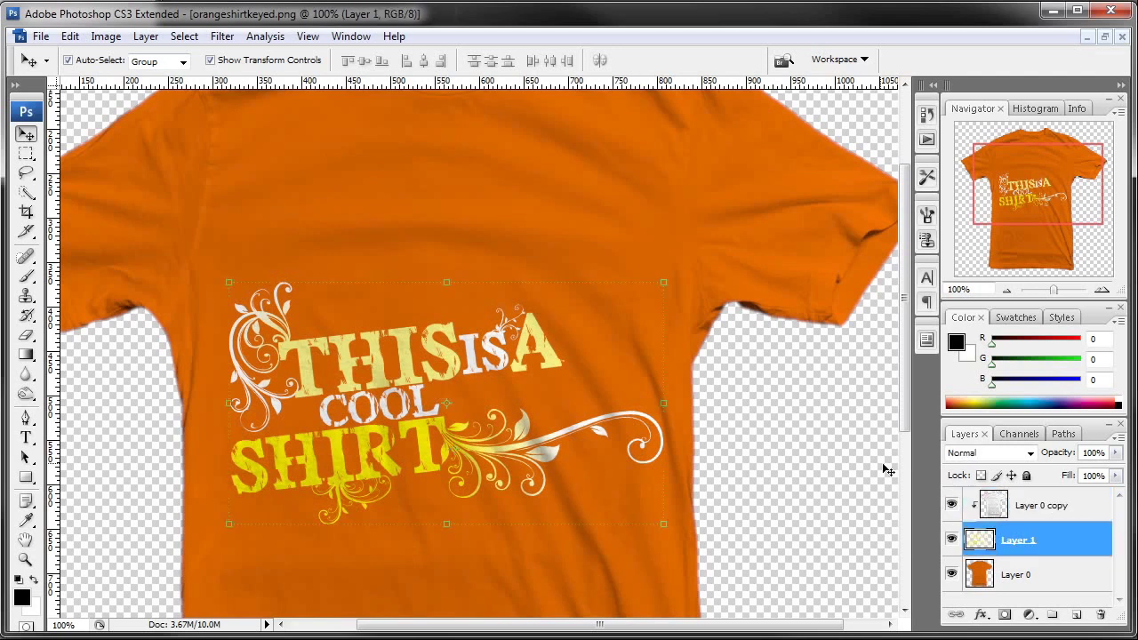
click(997, 508)
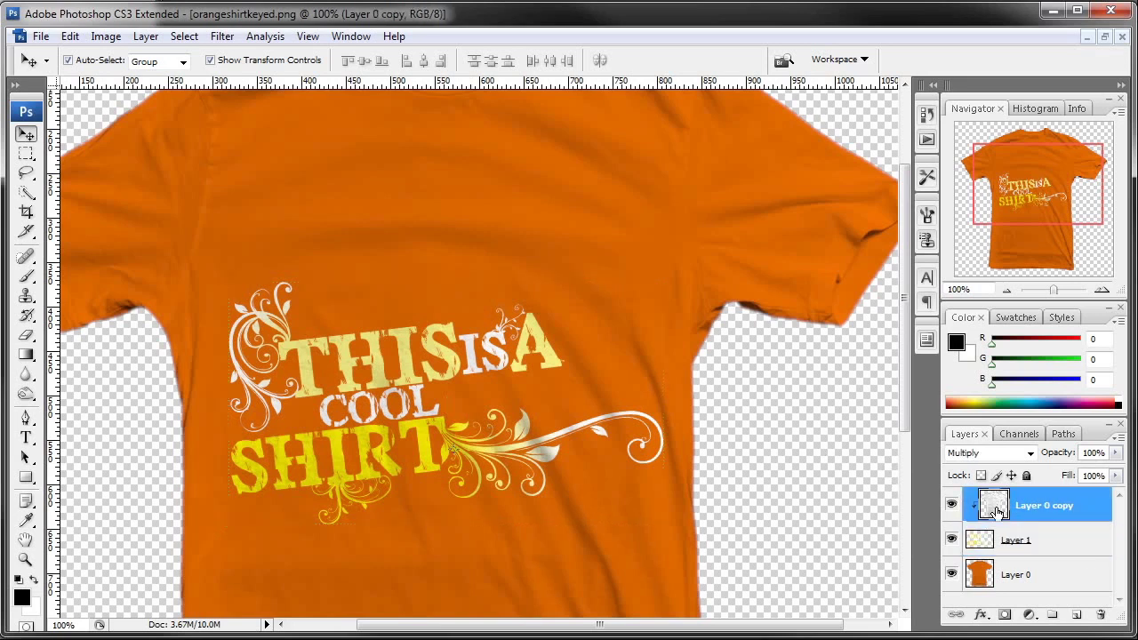
click(1028, 477)
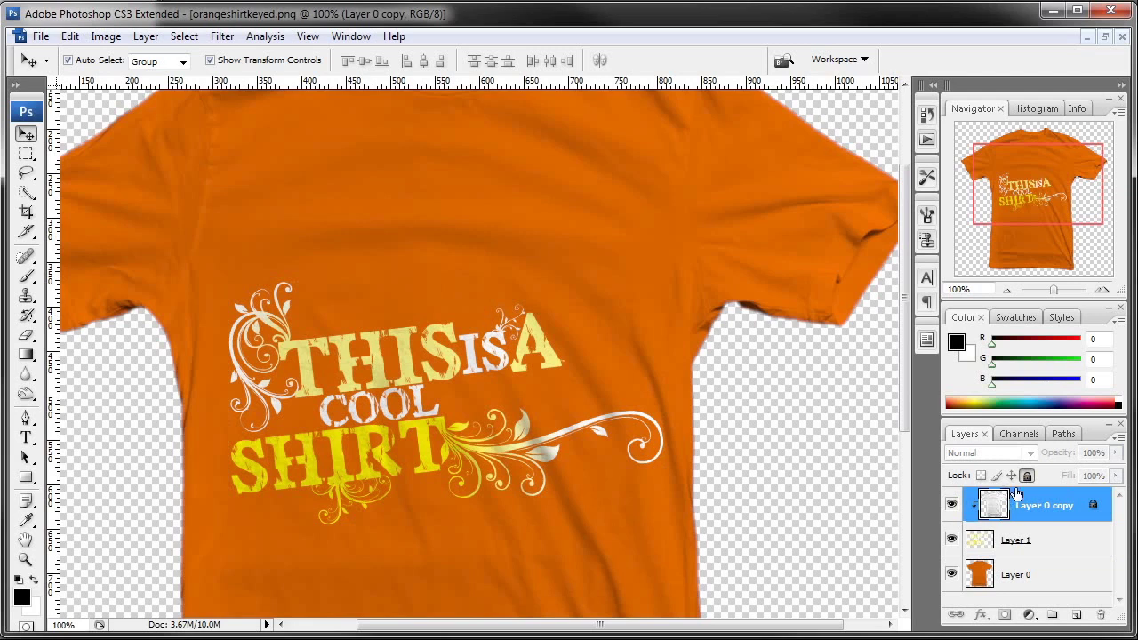
Move the Layer 1 graphic up and right on the shirt.
click(982, 538)
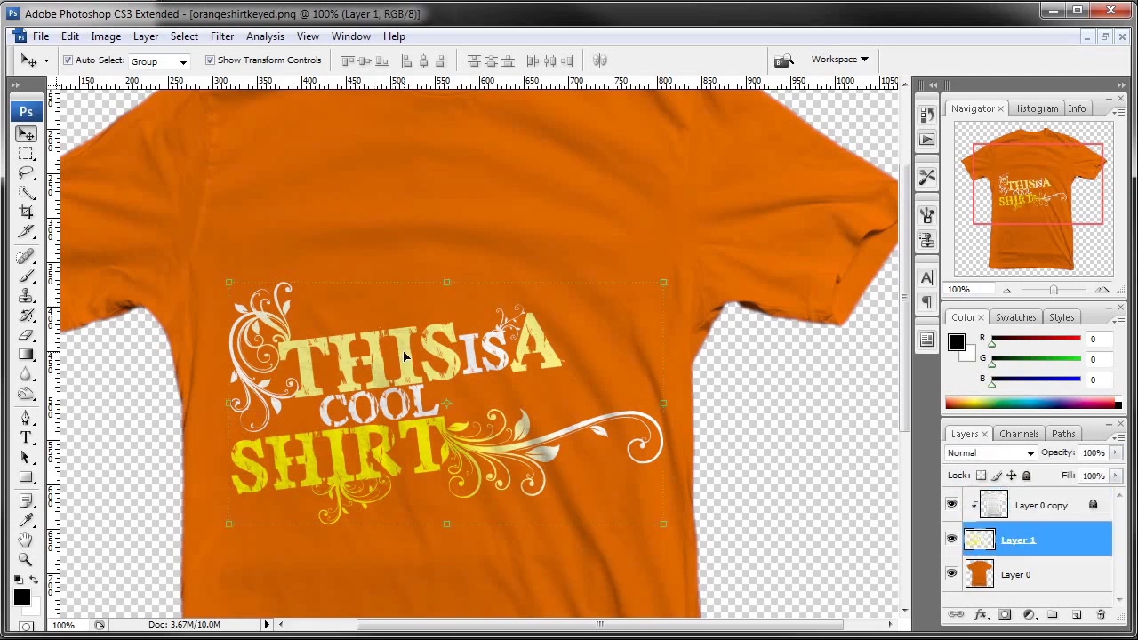
drag(404, 356, 414, 310)
click(997, 513)
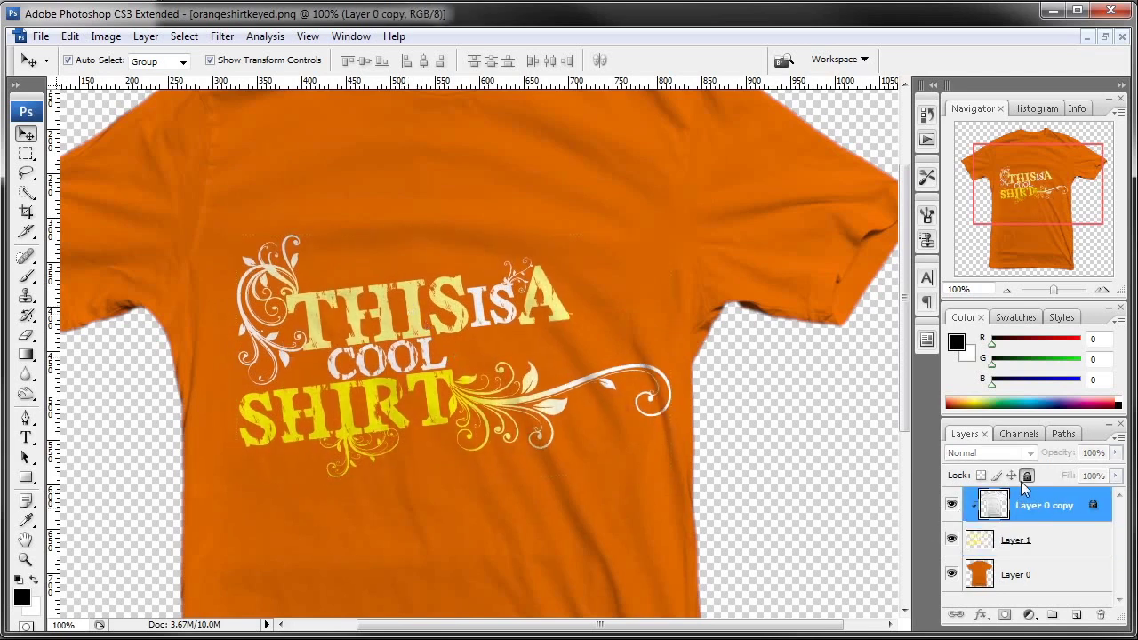
key(ctrl+l)
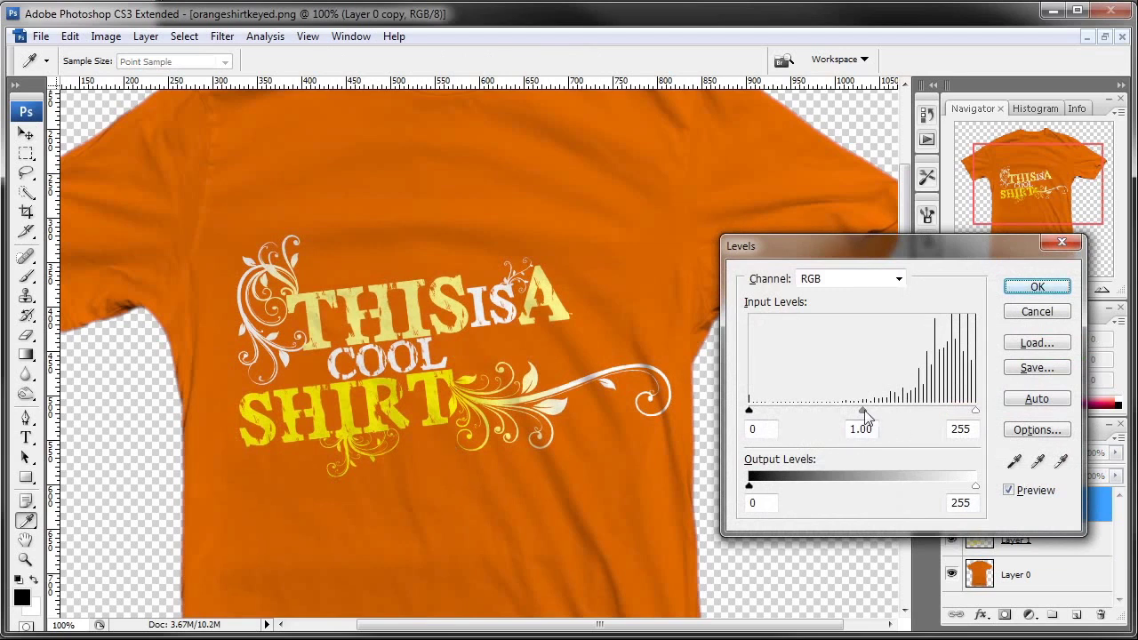
mouse_move(879, 410)
mouse_down()
mouse_move(864, 410)
mouse_move(894, 412)
mouse_move(800, 414)
mouse_move(859, 410)
mouse_up()
mouse_move(751, 413)
mouse_down()
mouse_move(953, 411)
mouse_move(752, 411)
mouse_up()
click(1050, 313)
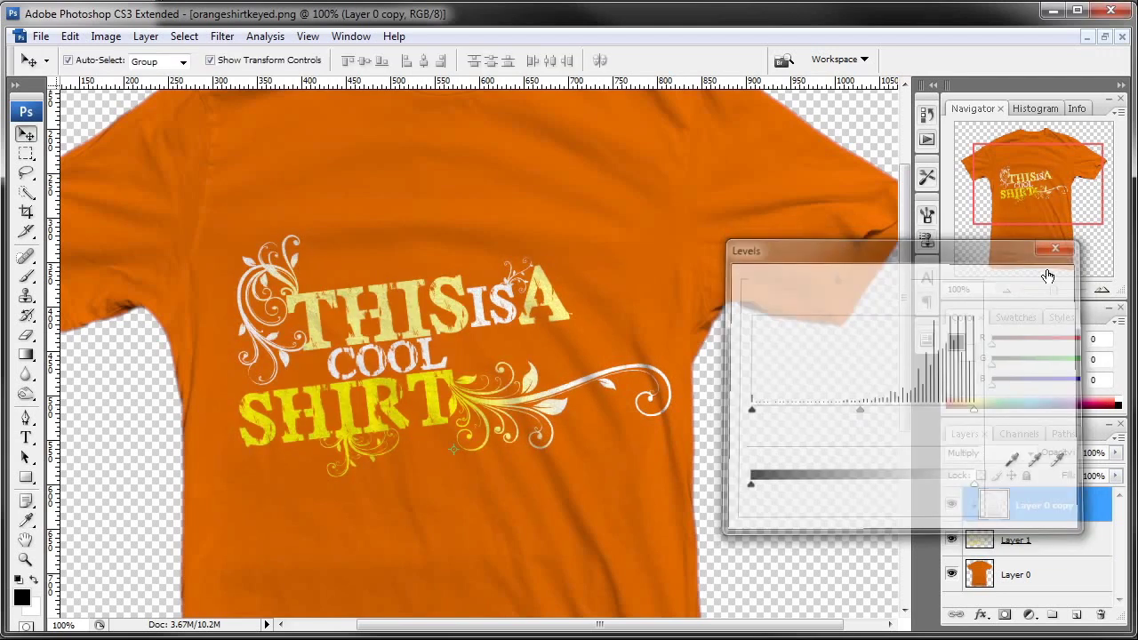
drag(1050, 194, 1047, 197)
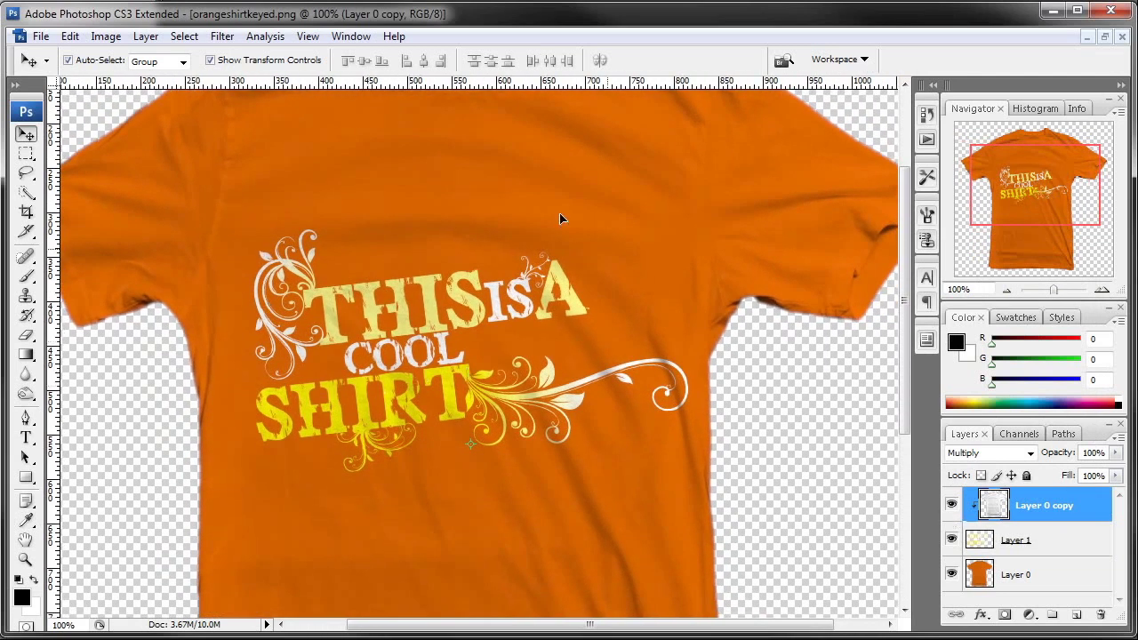
drag(1007, 213, 1002, 222)
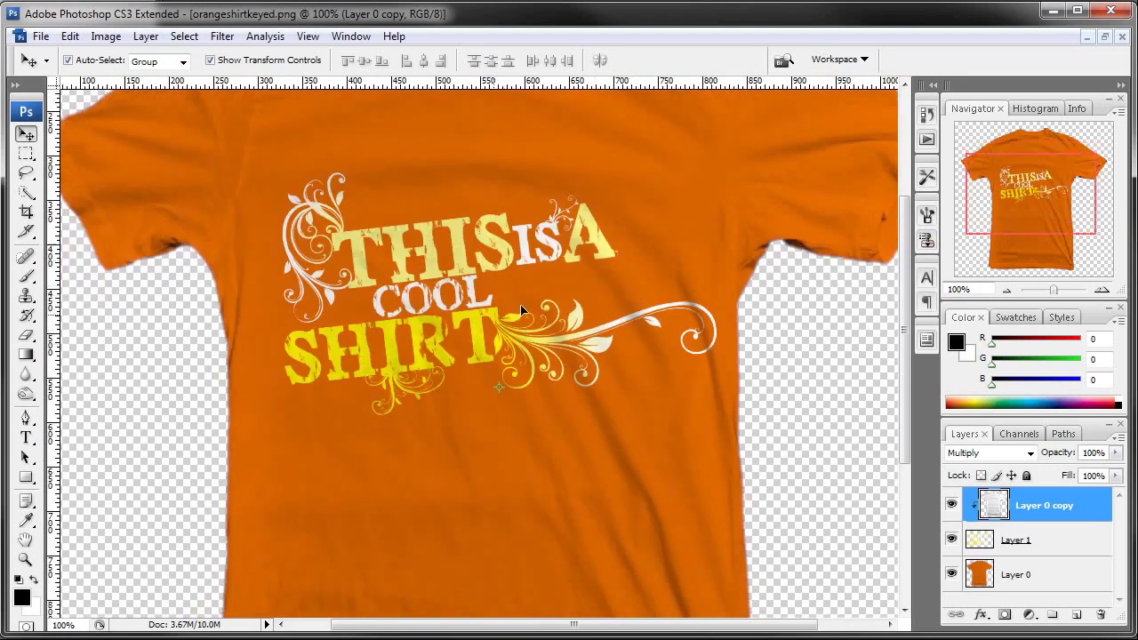
drag(1036, 196, 1038, 186)
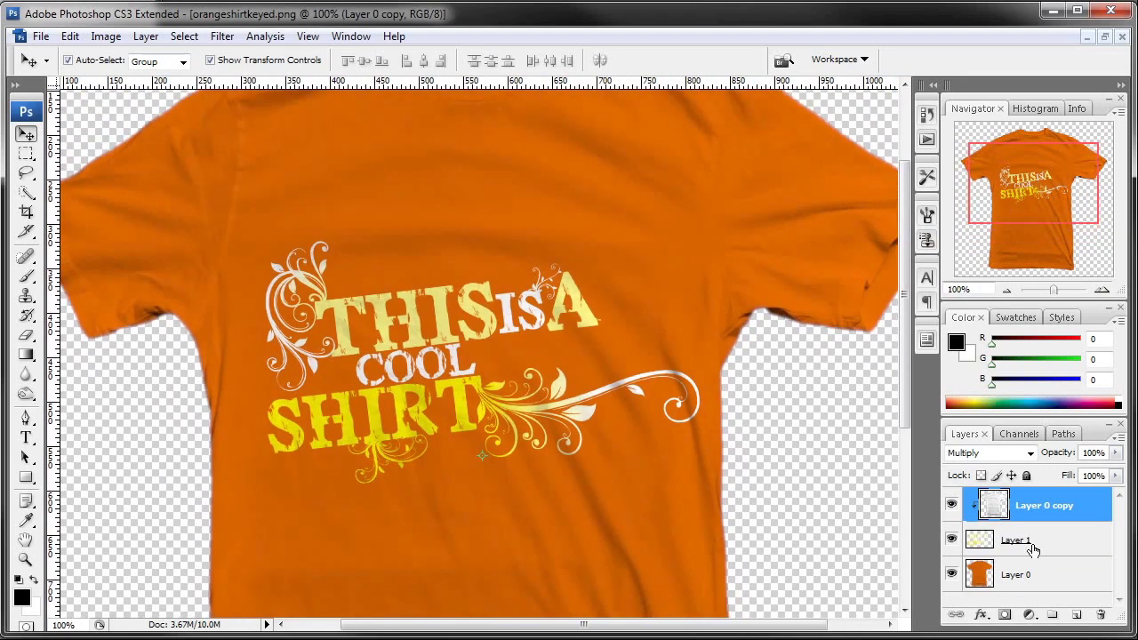
click(981, 580)
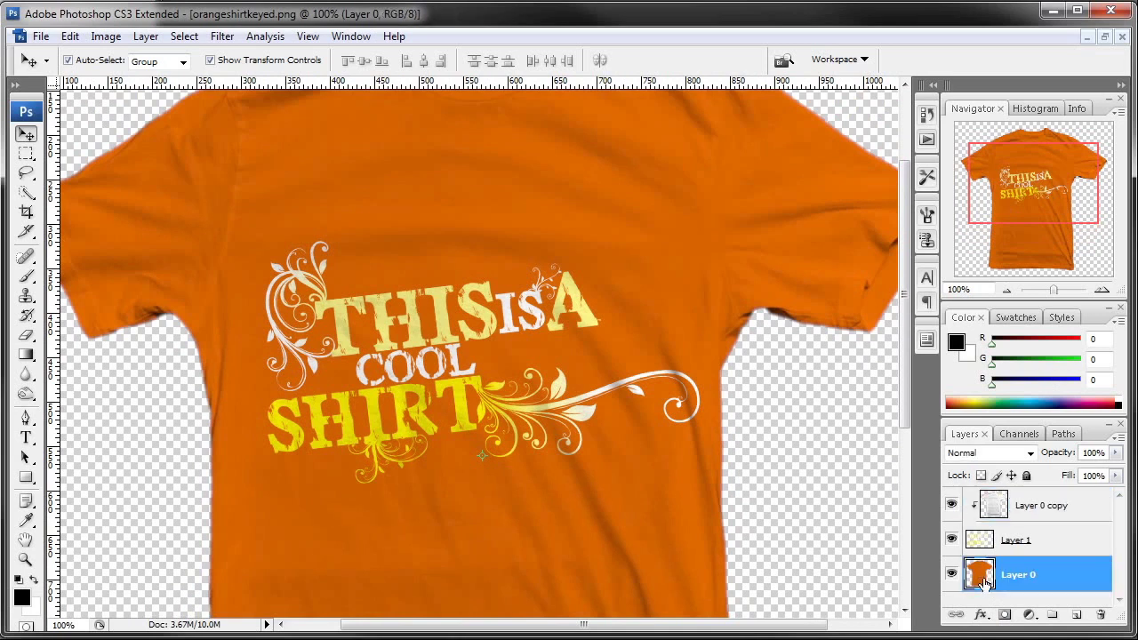
click(952, 578)
click(952, 578)
drag(1018, 183, 1030, 191)
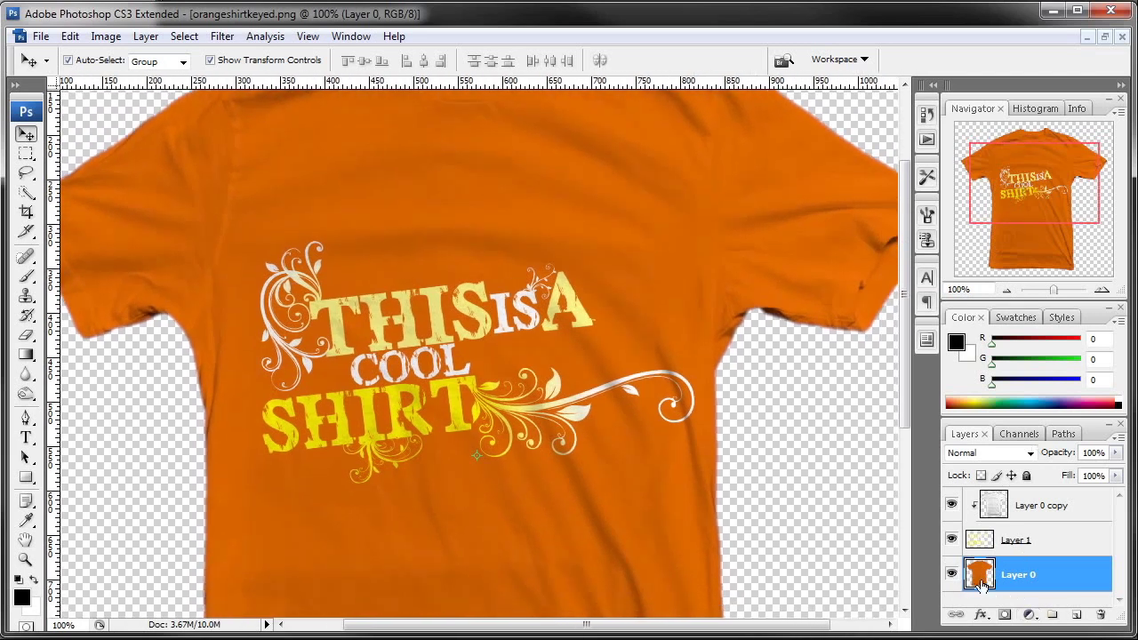
Add a Hue/Saturation adjustment layer with Saturation -100 to turn the shirt gray.
click(1029, 615)
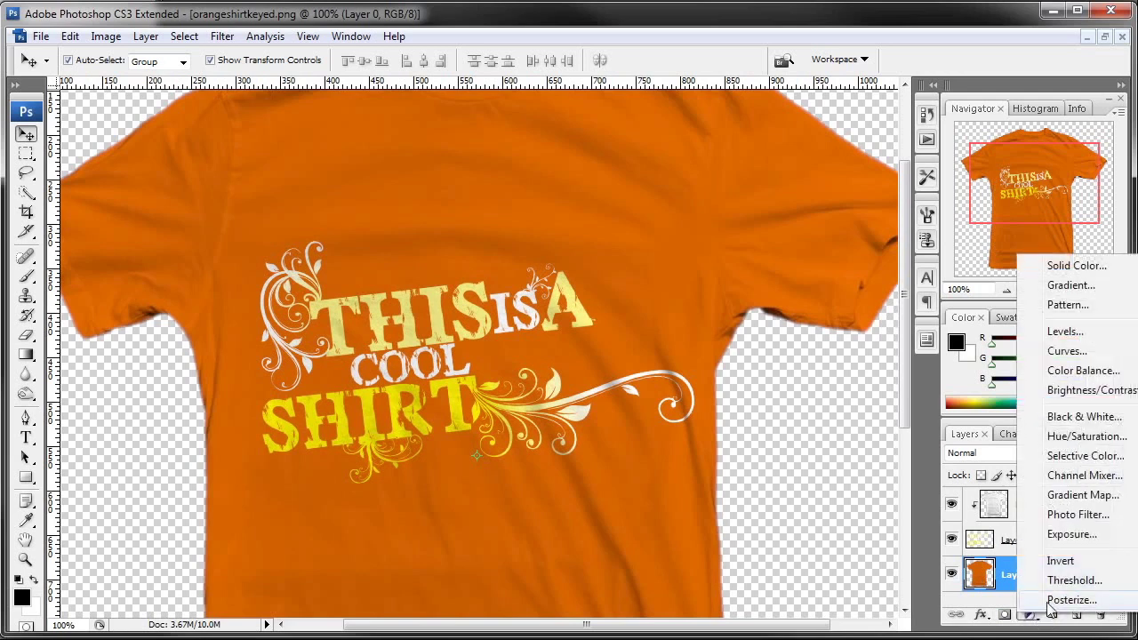
click(1086, 436)
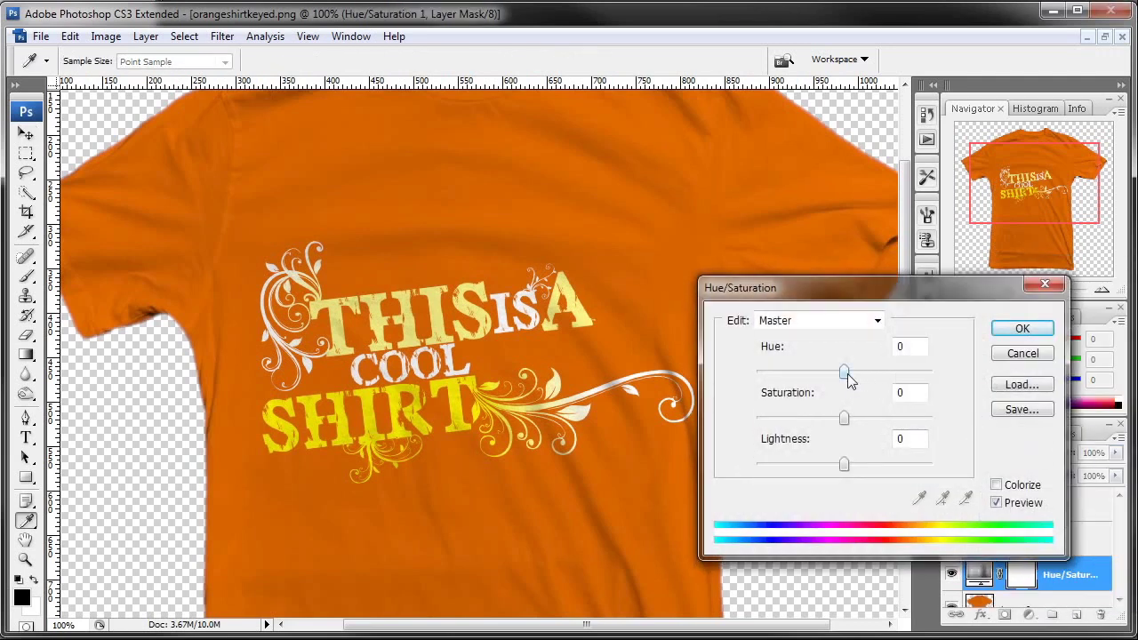
mouse_move(848, 375)
mouse_down()
mouse_move(907, 377)
mouse_move(762, 376)
mouse_move(845, 376)
mouse_up()
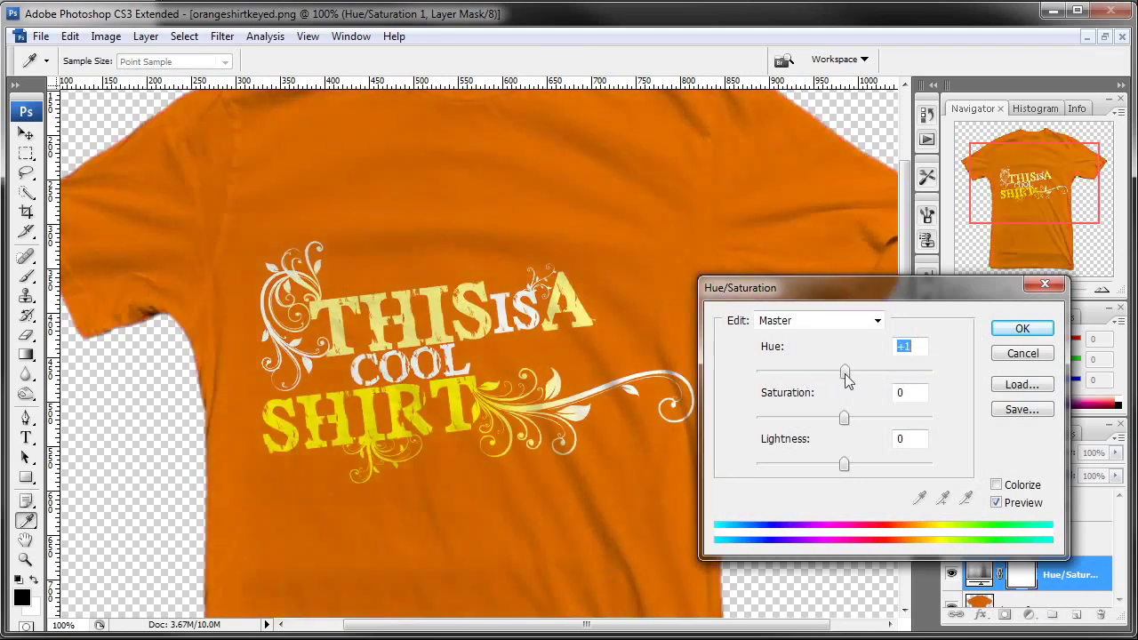
drag(845, 418, 757, 423)
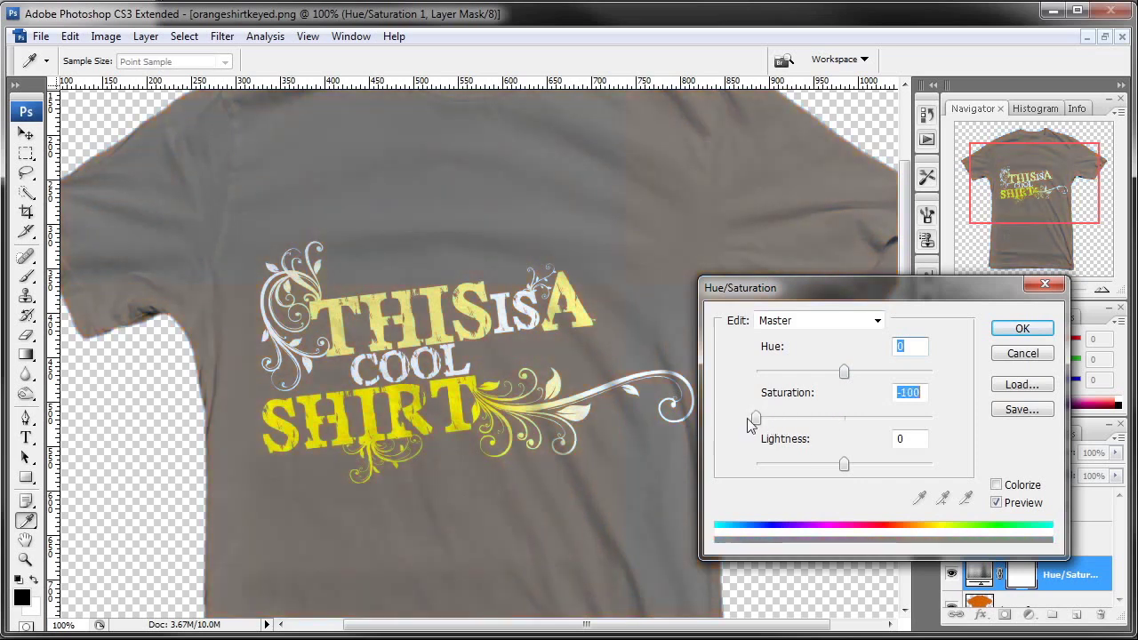
click(1032, 330)
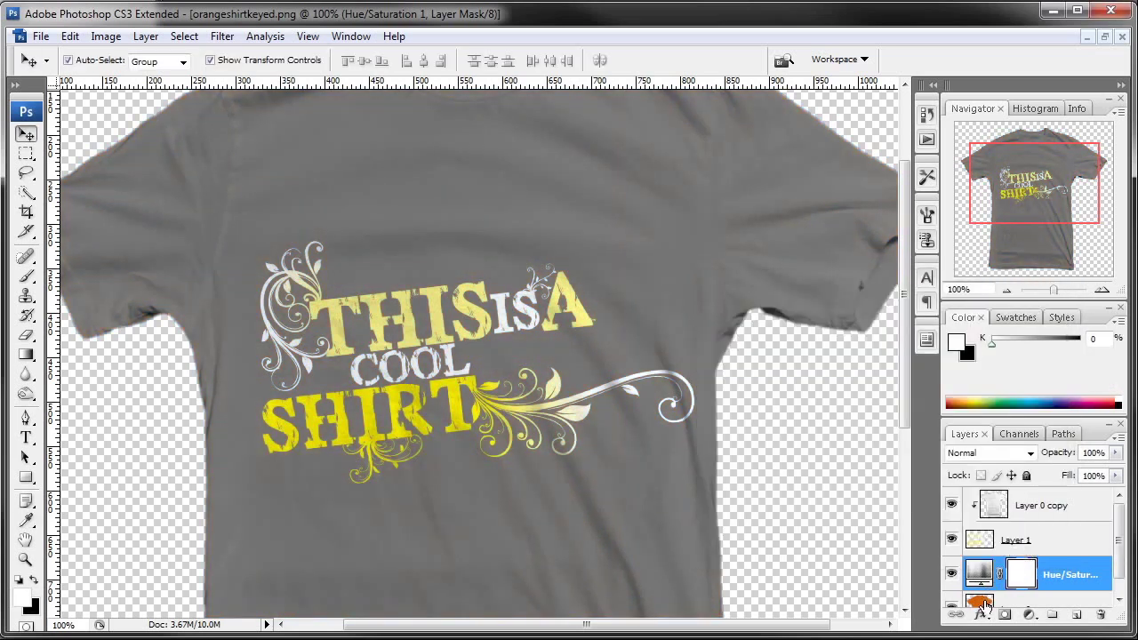
Add a Levels adjustment layer above the shirt layer, Layer 0.
click(987, 608)
click(1031, 618)
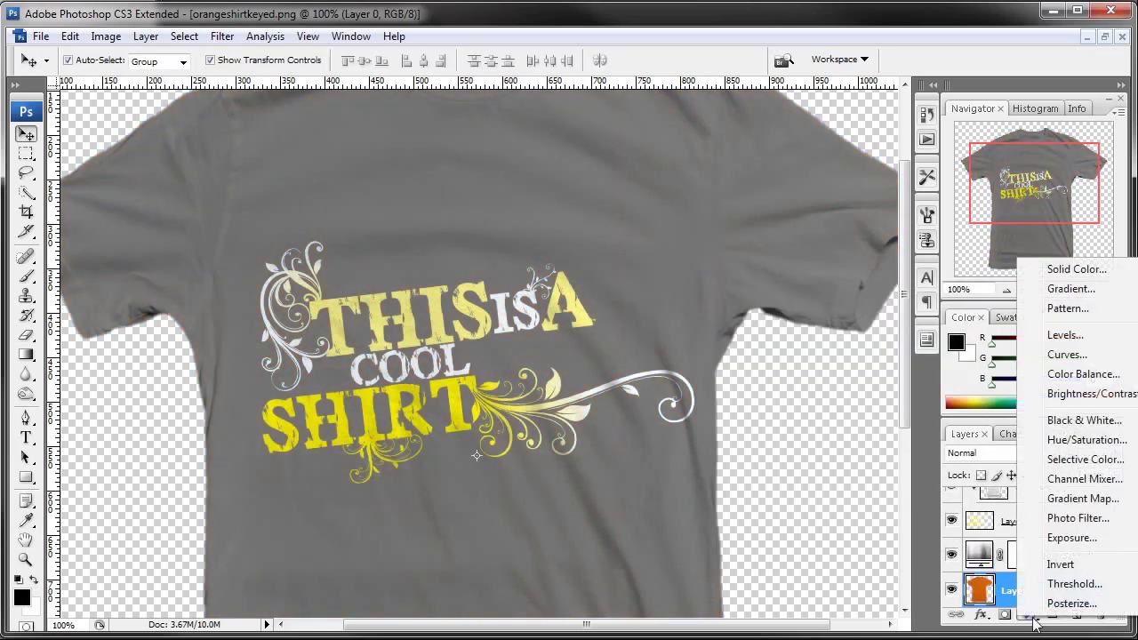
click(1063, 338)
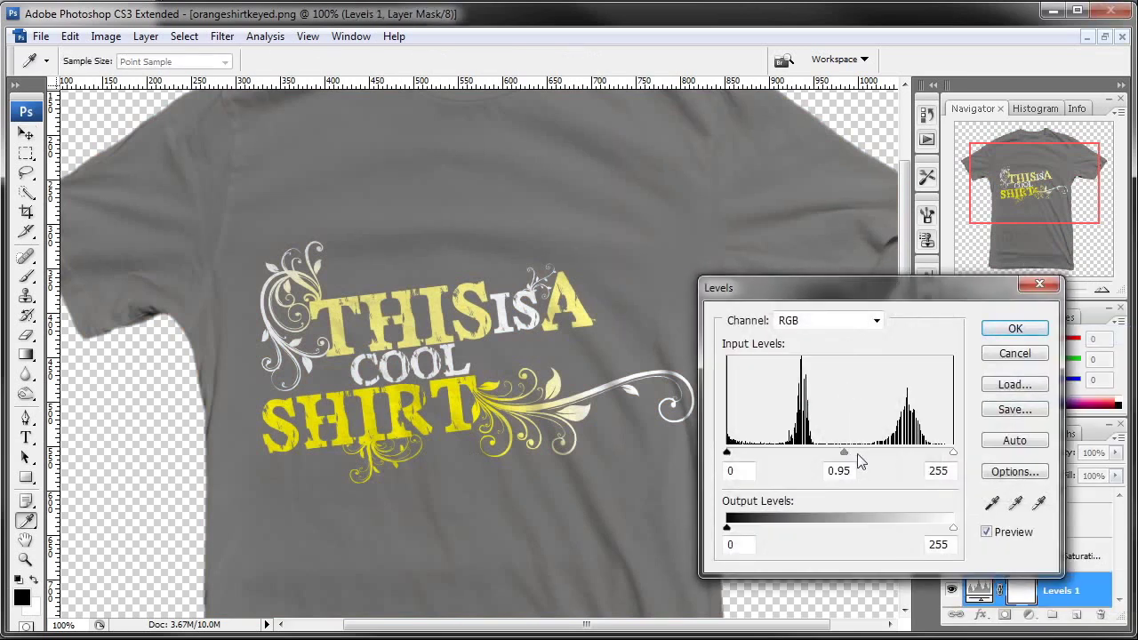